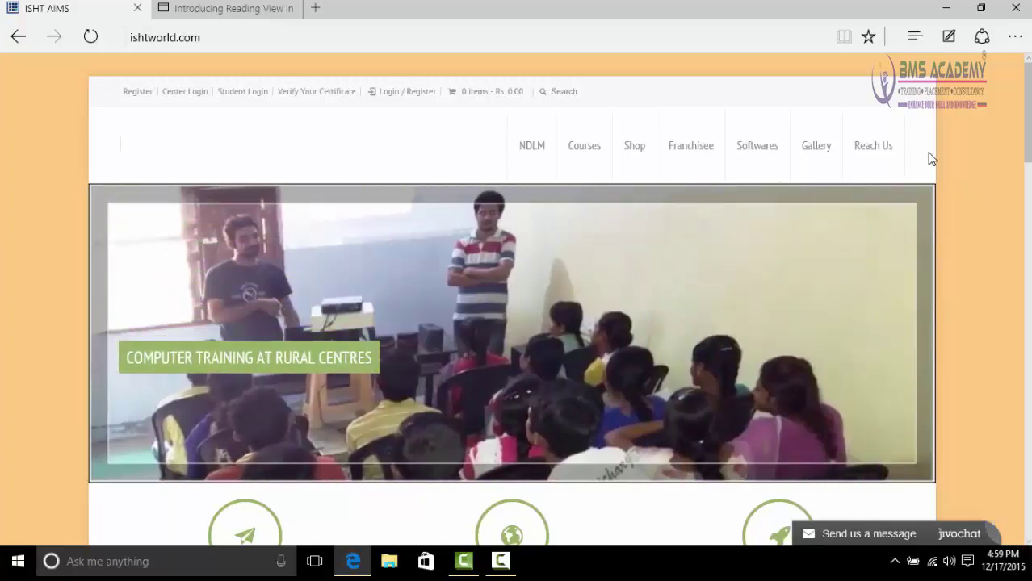
Turn on Web Note annotation for the ishtworld.com page and find the Play, Watch & Learn section
{"action": "left_click", "coordinate": [949, 36]}
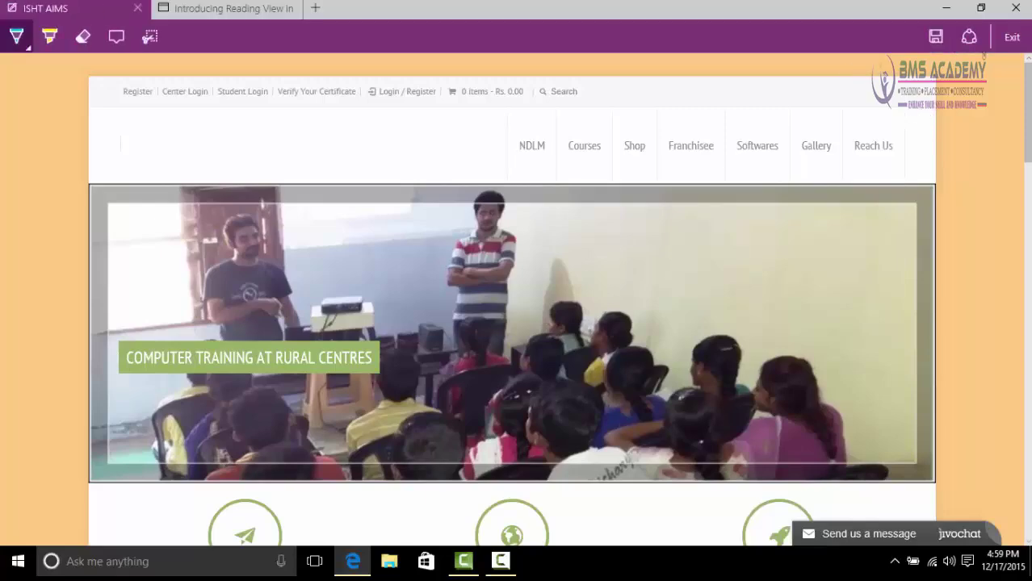
{"action": "scroll", "coordinate": [298, 251], "scroll_direction": "down", "scroll_amount": 4}
{"action": "scroll", "coordinate": [315, 262], "scroll_direction": "down", "scroll_amount": 3}
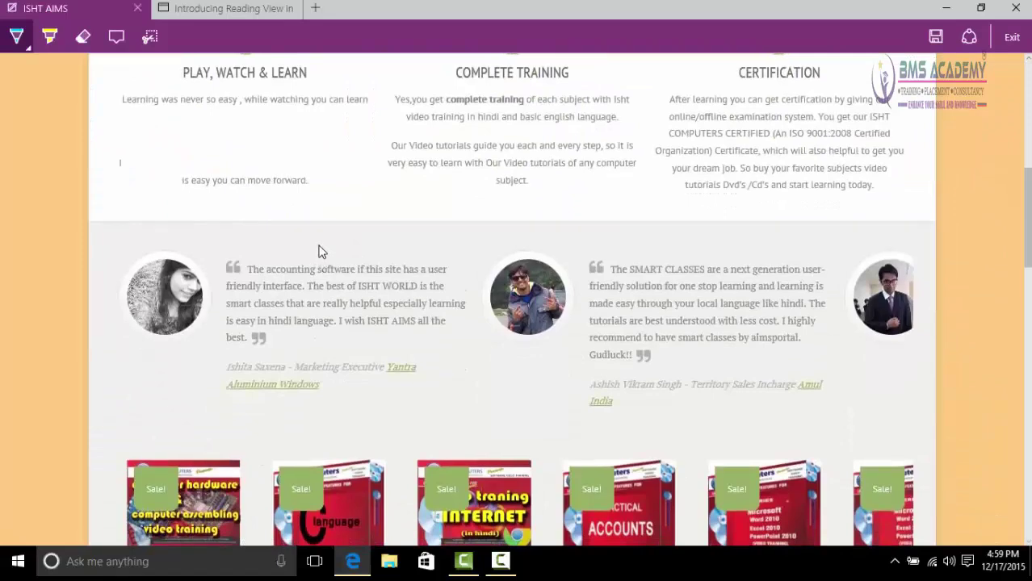
{"action": "scroll", "coordinate": [319, 244], "scroll_direction": "up", "scroll_amount": 1}
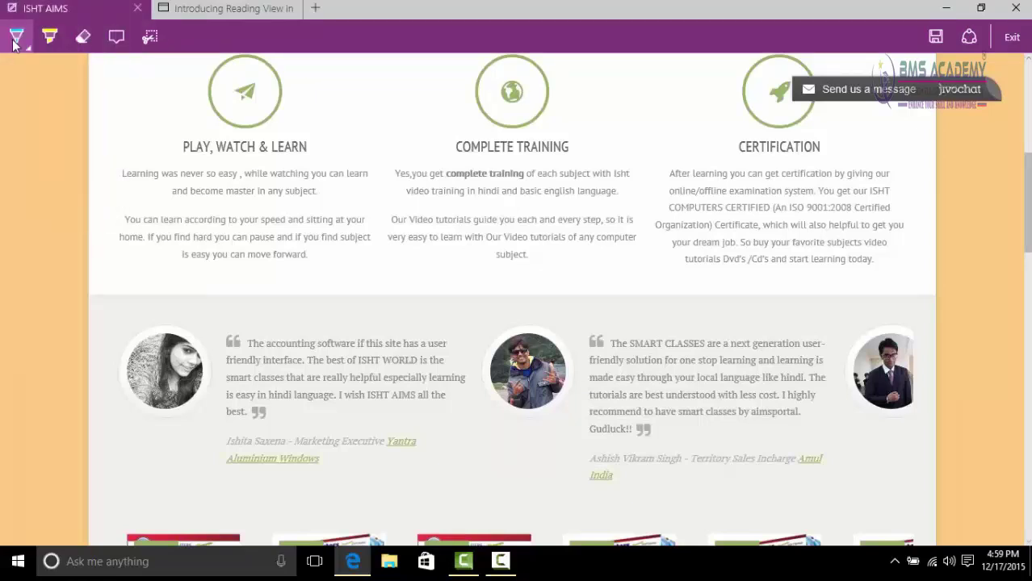
Circle the Play, Watch & Learn, Complete Training and Certification headings in cyan pen
{"action": "mouse_move", "coordinate": [176, 144]}
{"action": "left_mouse_down"}
{"action": "mouse_move", "coordinate": [319, 95]}
{"action": "mouse_move", "coordinate": [218, 157]}
{"action": "left_mouse_up"}
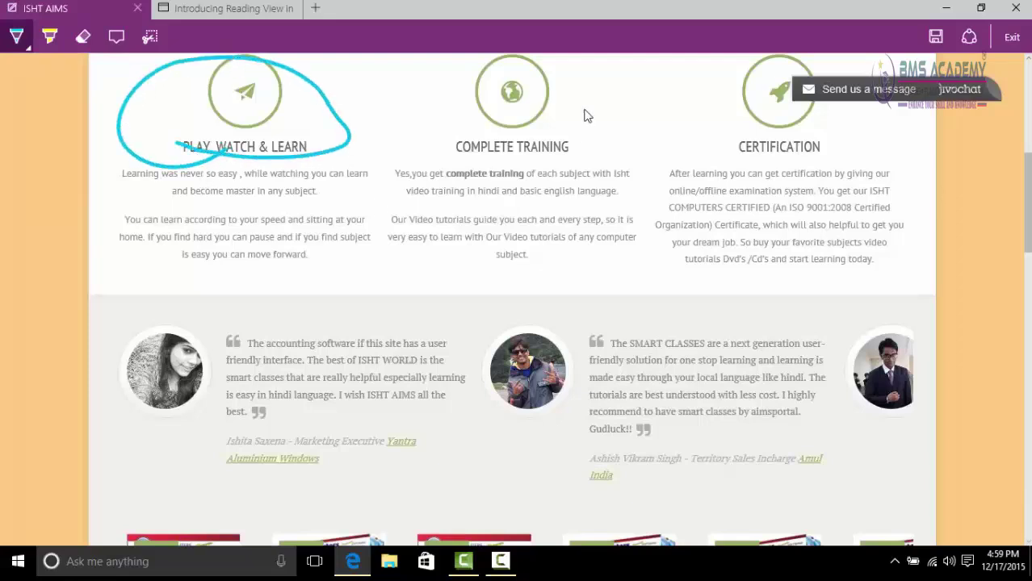
{"action": "left_click_drag", "start_coordinate": [578, 79], "coordinate": [601, 75]}
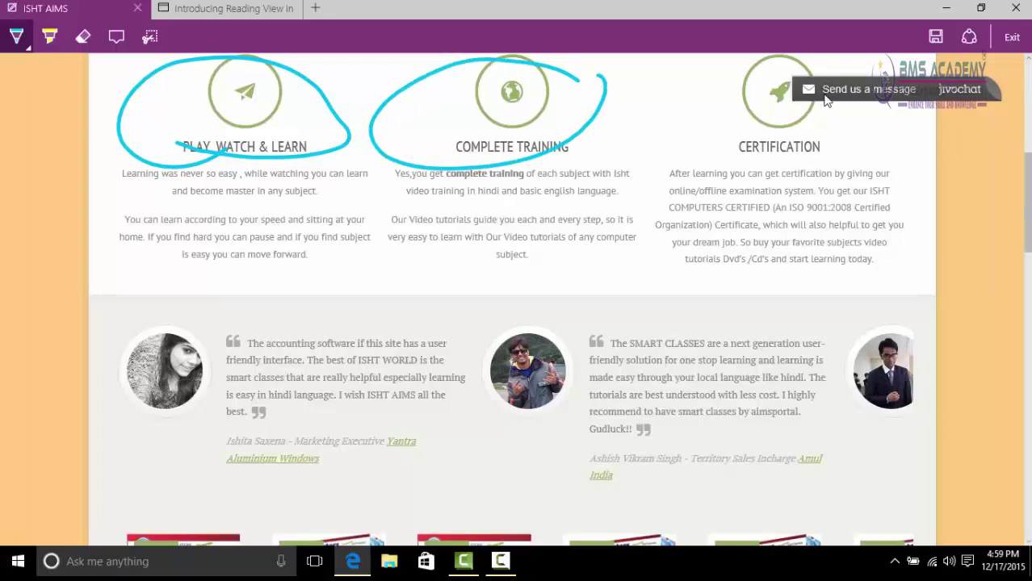
{"action": "left_click_drag", "start_coordinate": [800, 77], "coordinate": [755, 69]}
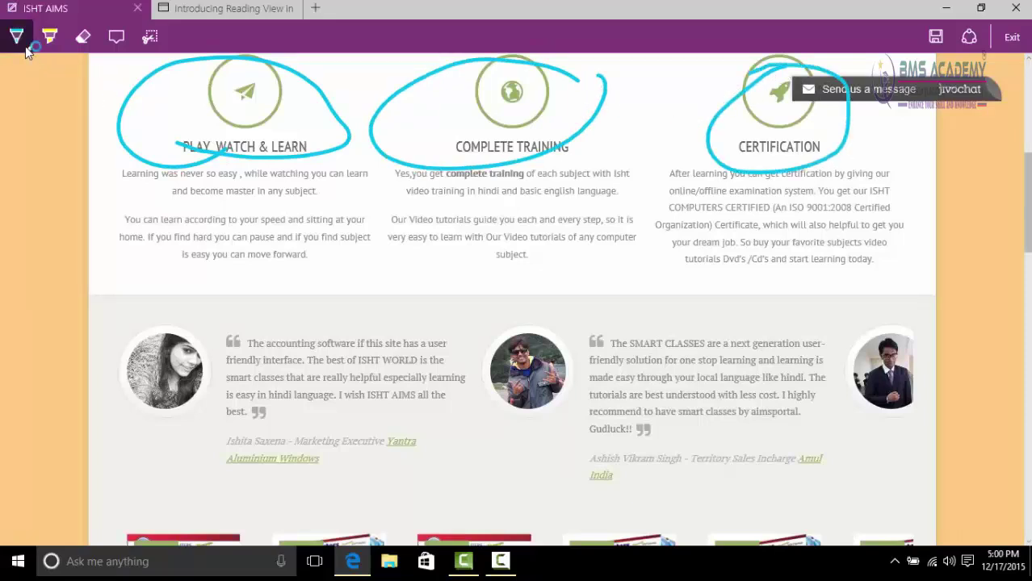
Switch the pen to magenta and loop around the left and middle text blocks
{"action": "left_click", "coordinate": [26, 49]}
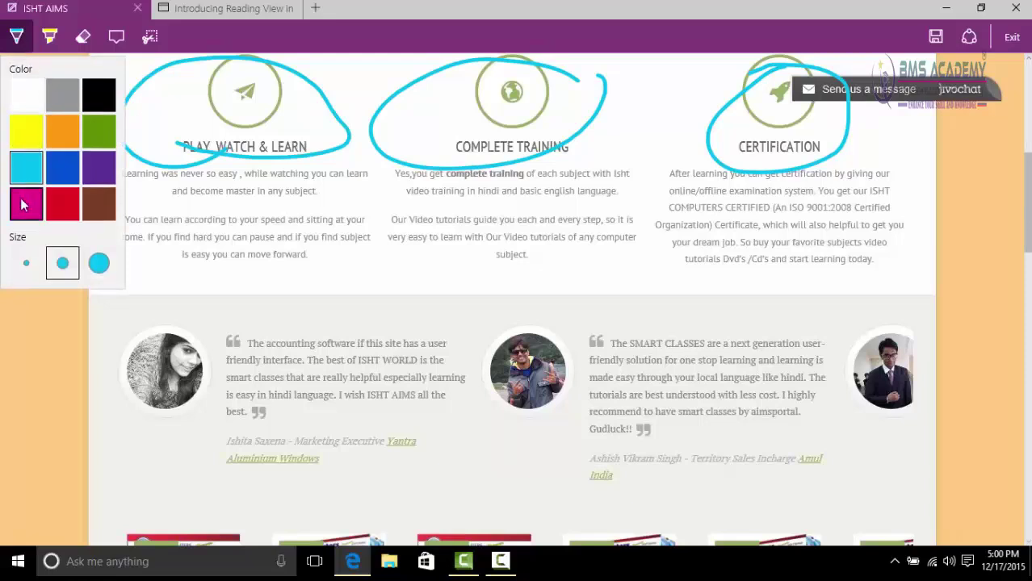
{"action": "left_click", "coordinate": [24, 205]}
{"action": "left_click_drag", "start_coordinate": [171, 165], "coordinate": [198, 179]}
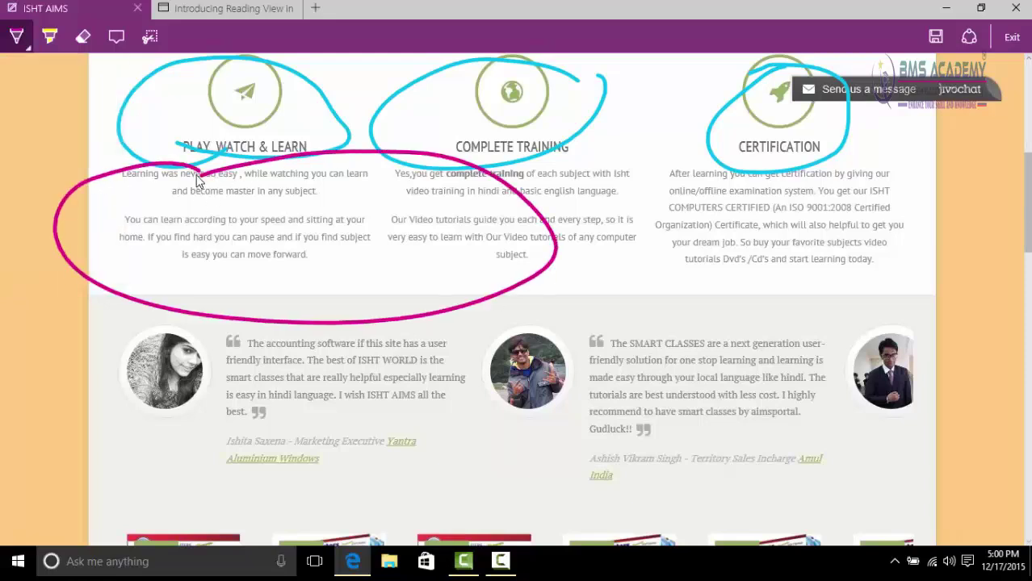
{"action": "left_click", "coordinate": [48, 40]}
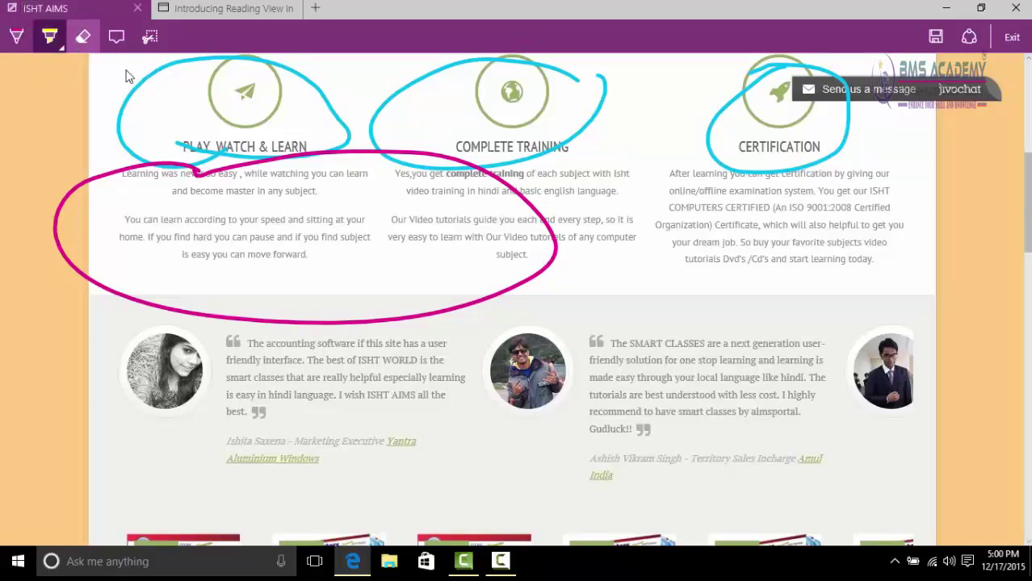
Highlight "It's always better watching then reading !" and "As a Teacher" in yellow
{"action": "scroll", "coordinate": [710, 266], "scroll_direction": "down", "scroll_amount": 2}
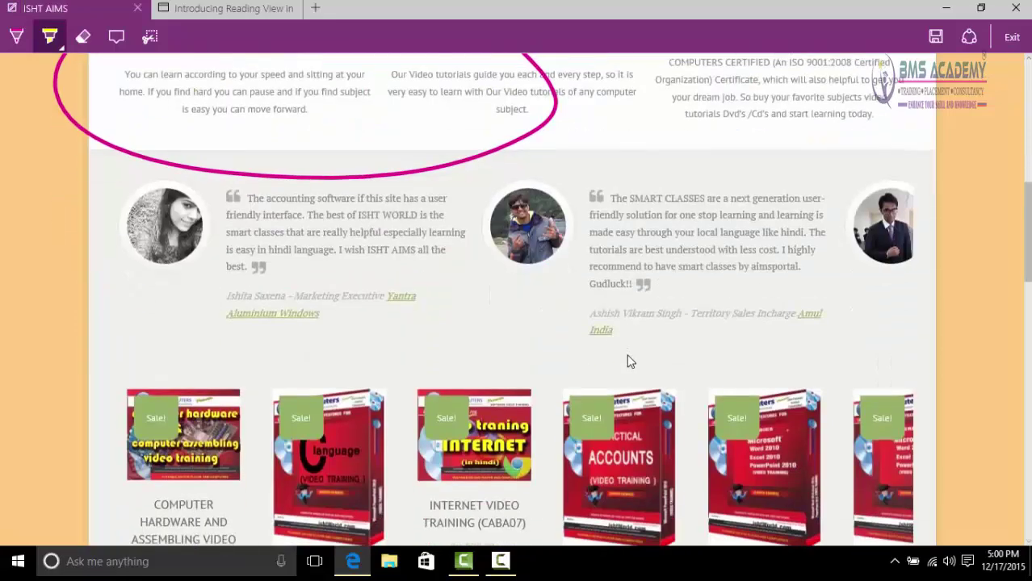
{"action": "scroll", "coordinate": [475, 421], "scroll_direction": "down", "scroll_amount": 3}
{"action": "scroll", "coordinate": [370, 382], "scroll_direction": "down", "scroll_amount": 4}
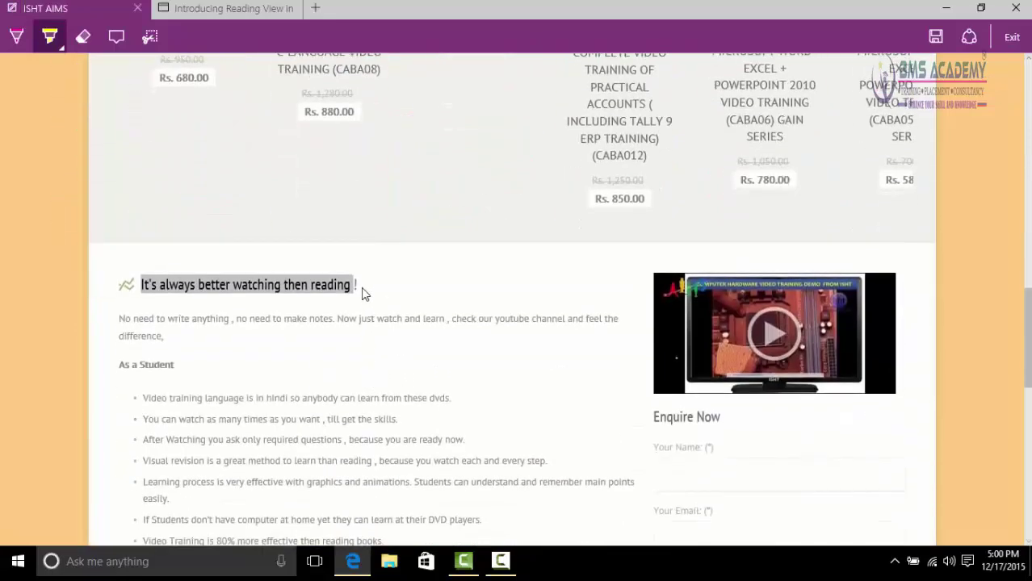
{"action": "left_click_drag", "start_coordinate": [367, 284], "coordinate": [143, 287]}
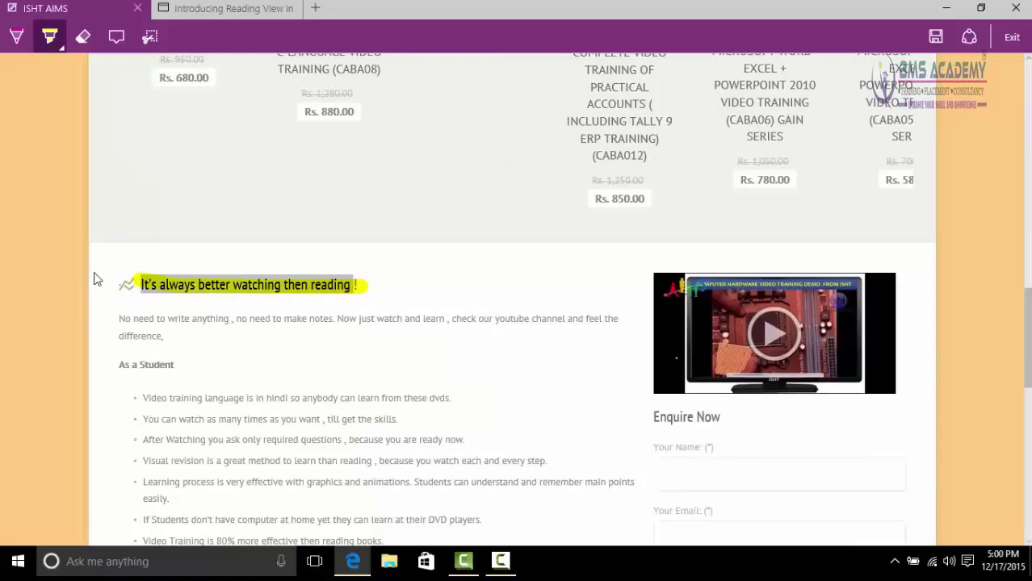
{"action": "scroll", "coordinate": [239, 382], "scroll_direction": "down", "scroll_amount": 5}
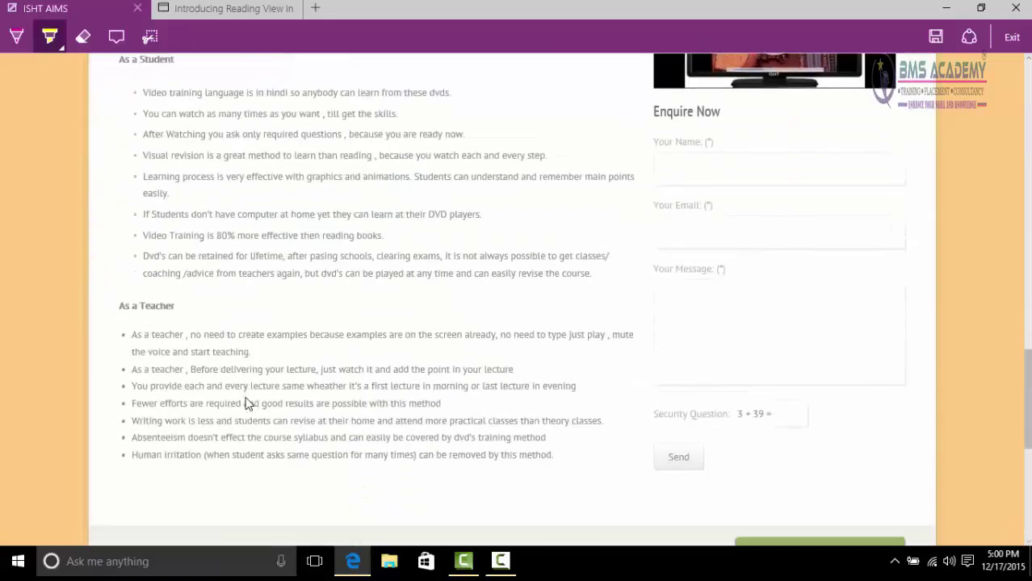
{"action": "left_click_drag", "start_coordinate": [196, 234], "coordinate": [187, 255]}
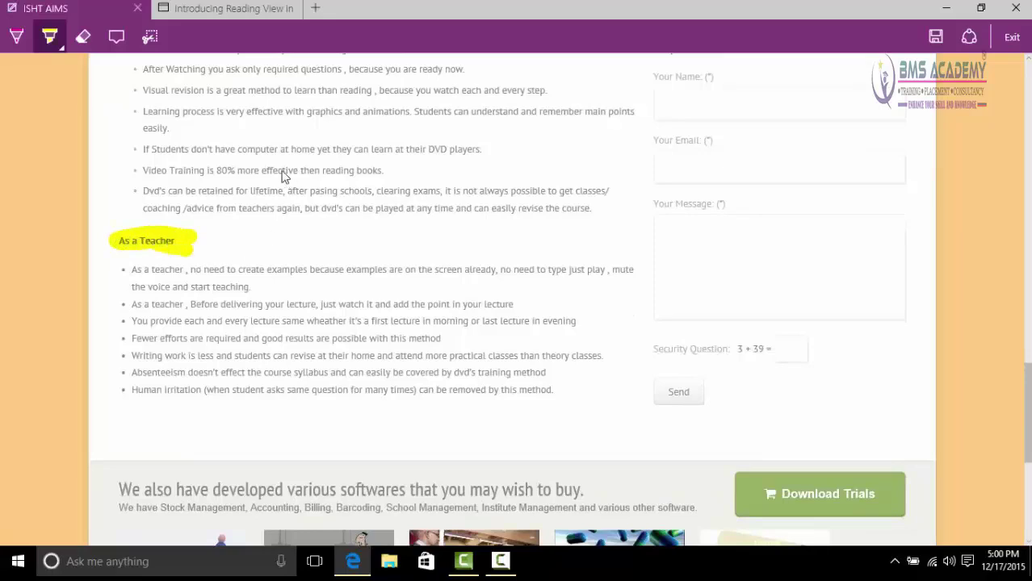
{"action": "scroll", "coordinate": [265, 193], "scroll_direction": "up", "scroll_amount": 3}
{"action": "scroll", "coordinate": [269, 251], "scroll_direction": "up", "scroll_amount": 3}
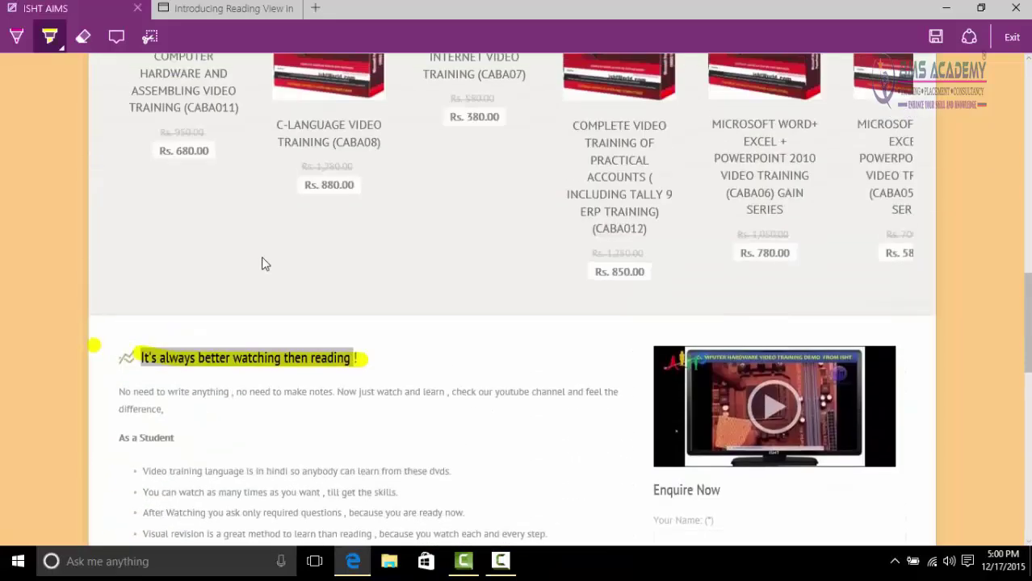
Change the highlighter to orange and highlight the Video Training is 80% line
{"action": "left_click", "coordinate": [57, 45]}
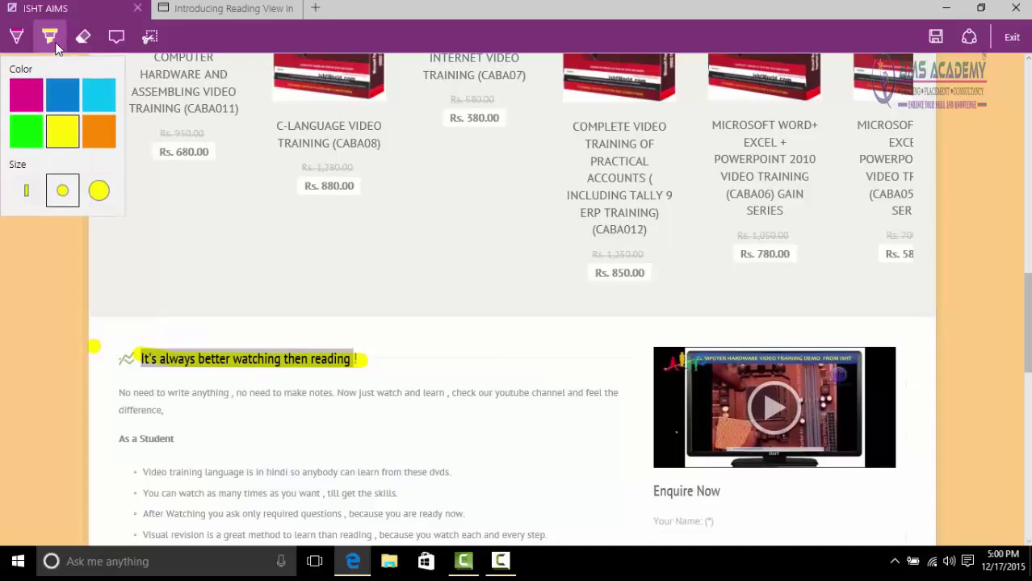
{"action": "scroll", "coordinate": [275, 274], "scroll_direction": "down", "scroll_amount": 9}
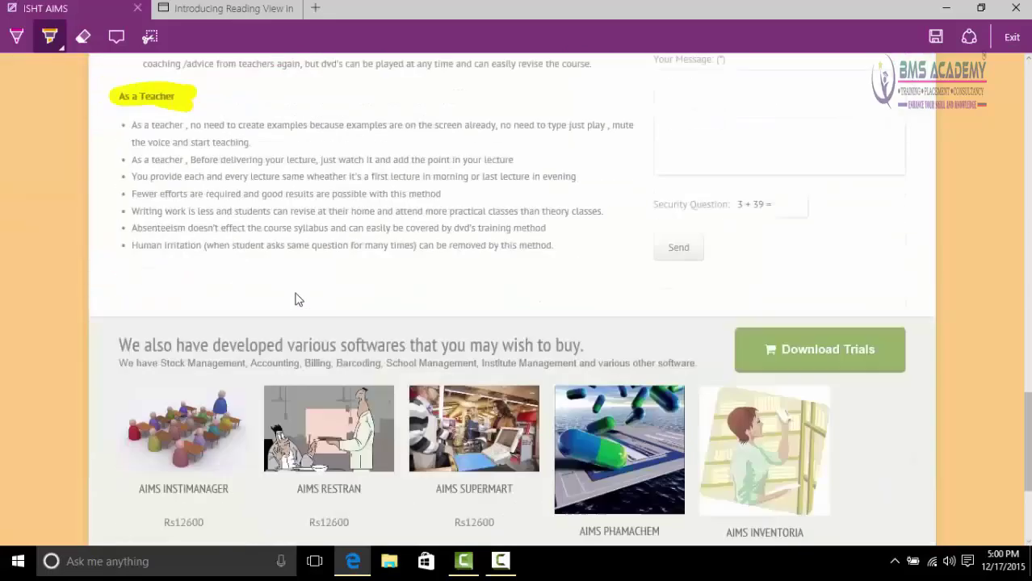
{"action": "scroll", "coordinate": [230, 214], "scroll_direction": "up", "scroll_amount": 3}
{"action": "scroll", "coordinate": [266, 226], "scroll_direction": "up", "scroll_amount": 1}
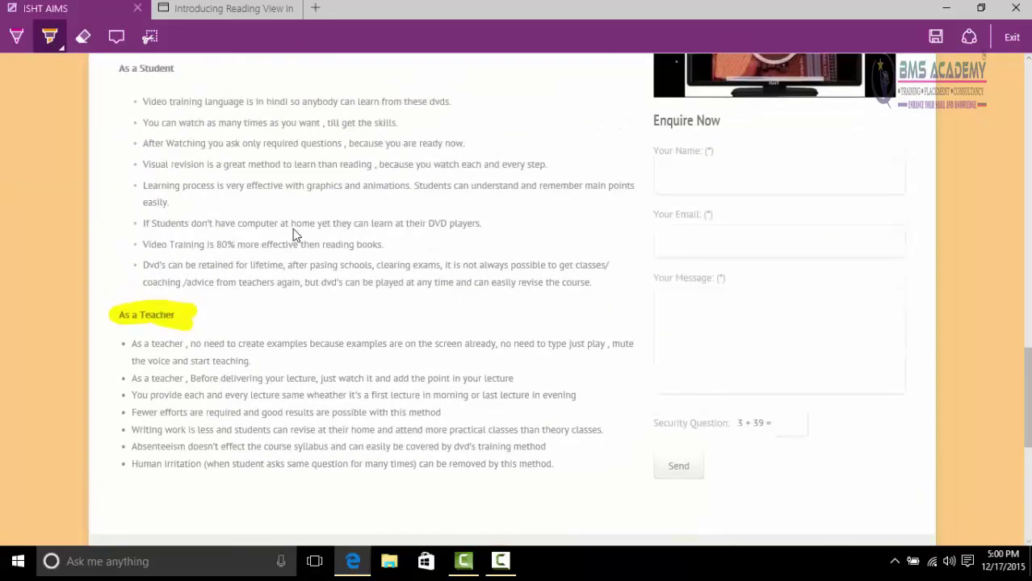
{"action": "left_click_drag", "start_coordinate": [139, 244], "coordinate": [412, 252]}
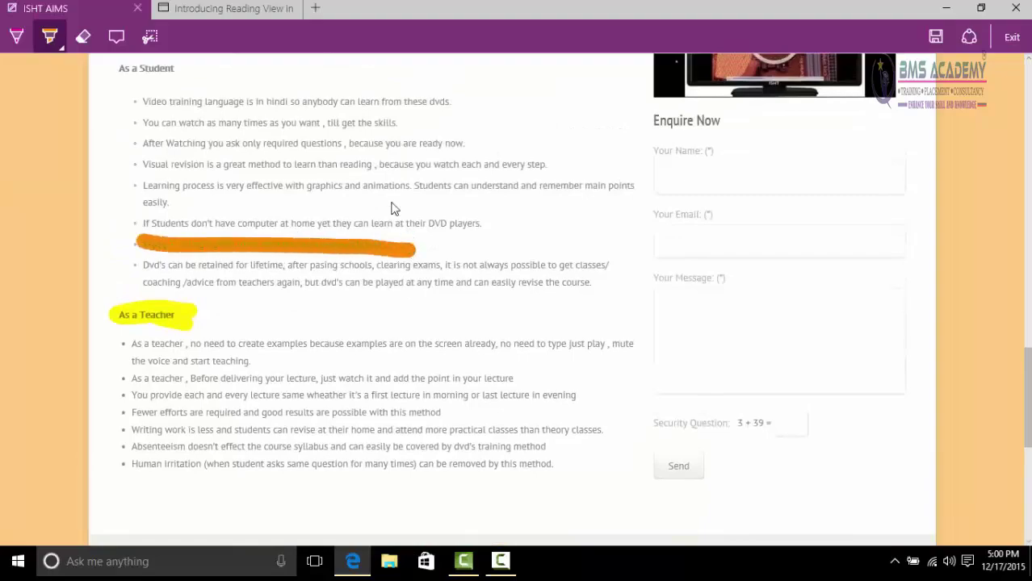
{"action": "scroll", "coordinate": [242, 193], "scroll_direction": "down", "scroll_amount": 10}
{"action": "scroll", "coordinate": [340, 248], "scroll_direction": "up", "scroll_amount": 4}
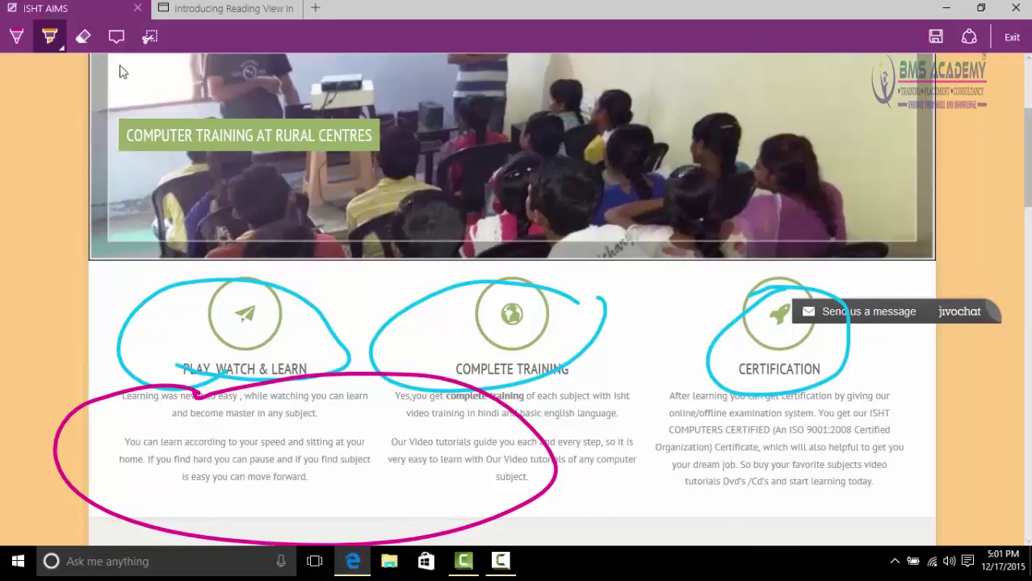
Erase the cyan circles around the feature headings with the stroke eraser, keeping the magenta loop
{"action": "left_click", "coordinate": [87, 41]}
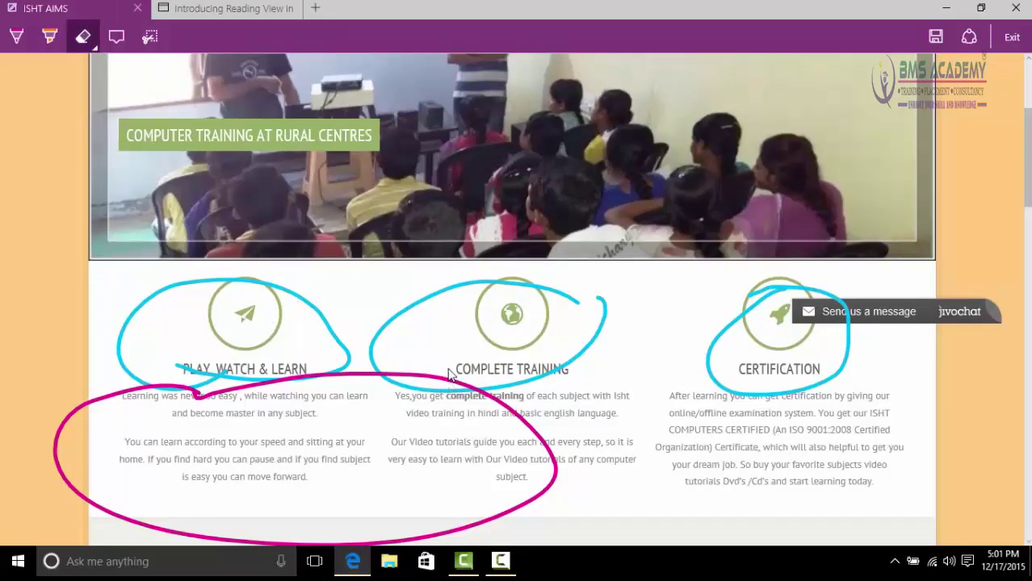
{"action": "left_click", "coordinate": [329, 335]}
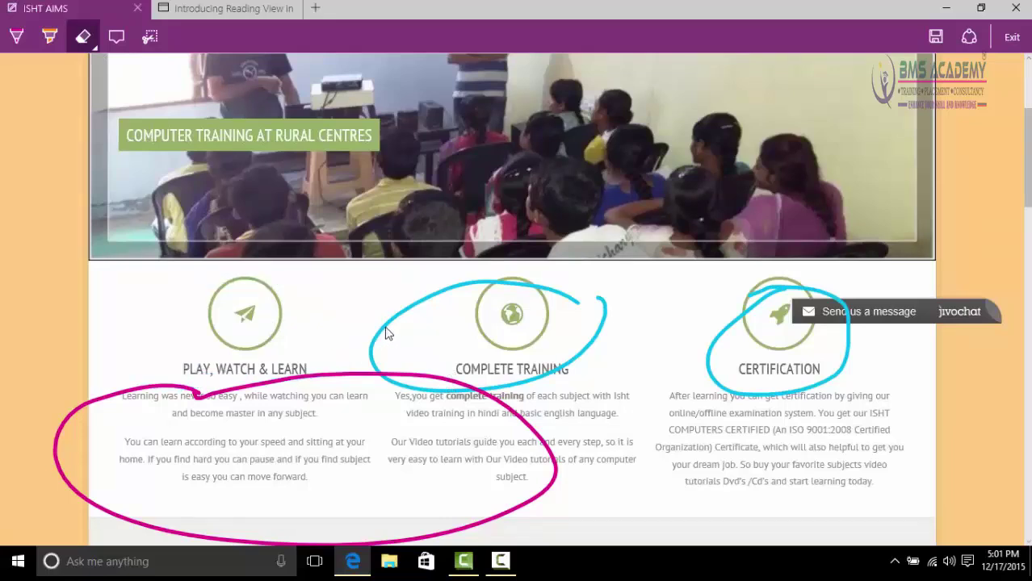
{"action": "left_click", "coordinate": [89, 44]}
{"action": "left_click", "coordinate": [417, 311]}
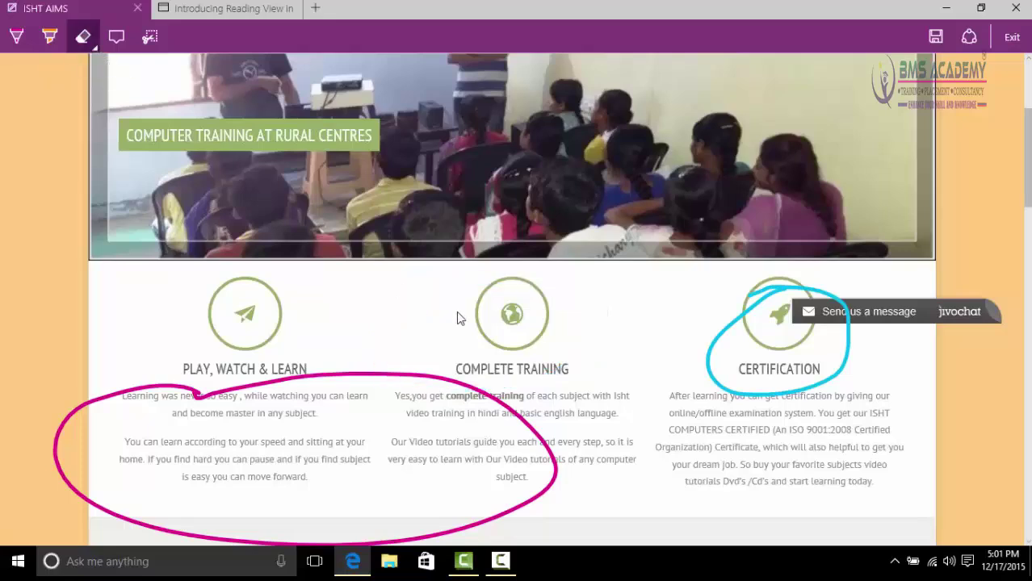
{"action": "left_click", "coordinate": [724, 339]}
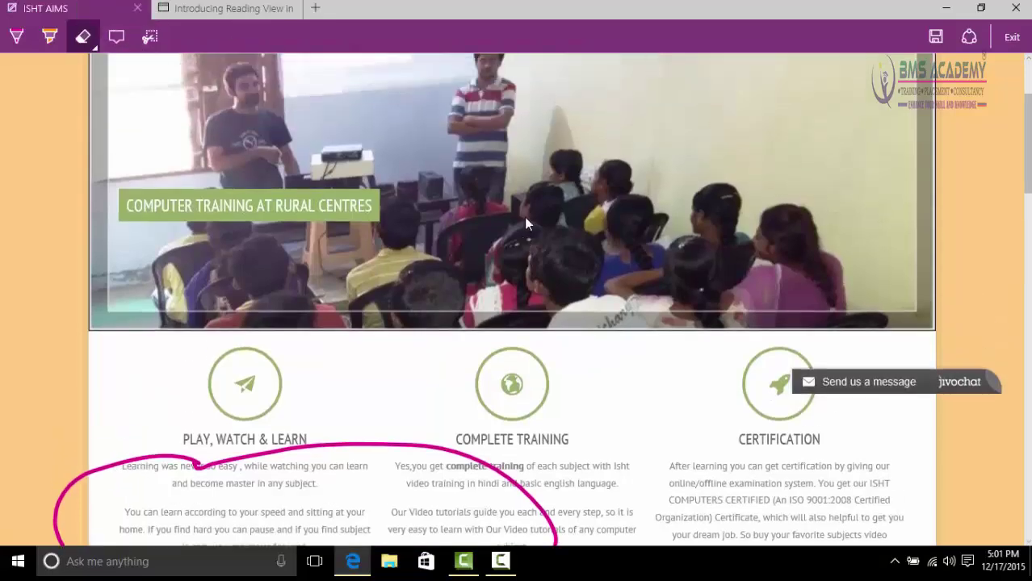
Add a typed note reading 'WATCH ON THIS SUNDAY' over the video thumbnail
{"action": "scroll", "coordinate": [524, 218], "scroll_direction": "down", "scroll_amount": 10}
{"action": "scroll", "coordinate": [531, 239], "scroll_direction": "down", "scroll_amount": 5}
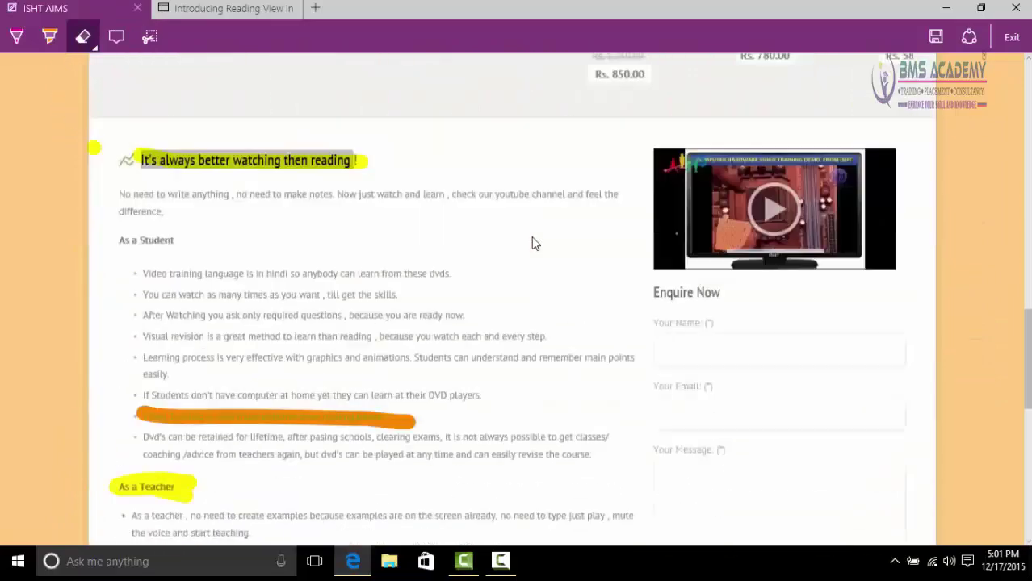
{"action": "left_click", "coordinate": [113, 42]}
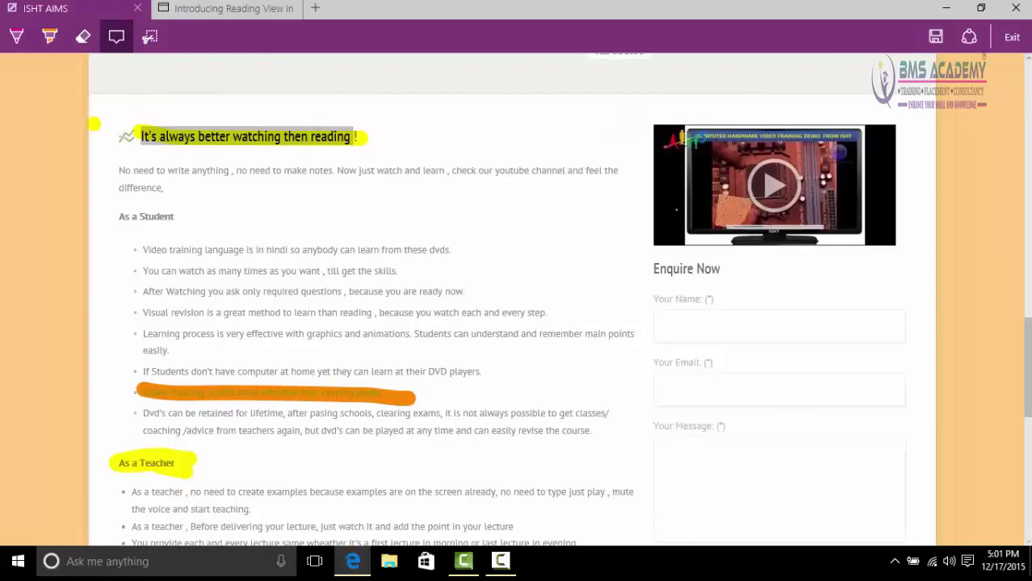
{"action": "left_click", "coordinate": [699, 157]}
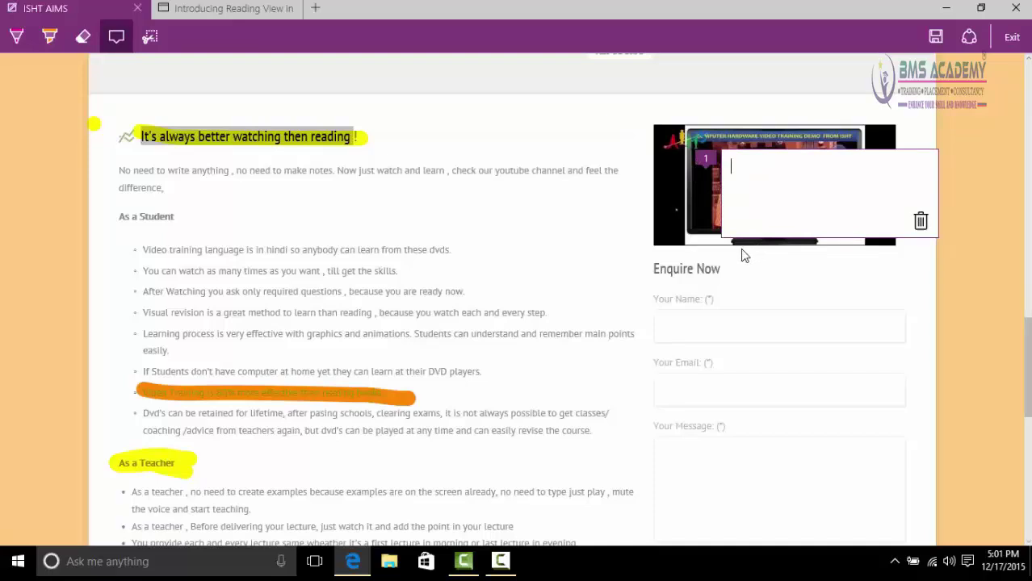
{"action": "type", "text": "WA"}
{"action": "type", "text": "THIS MSUN"}
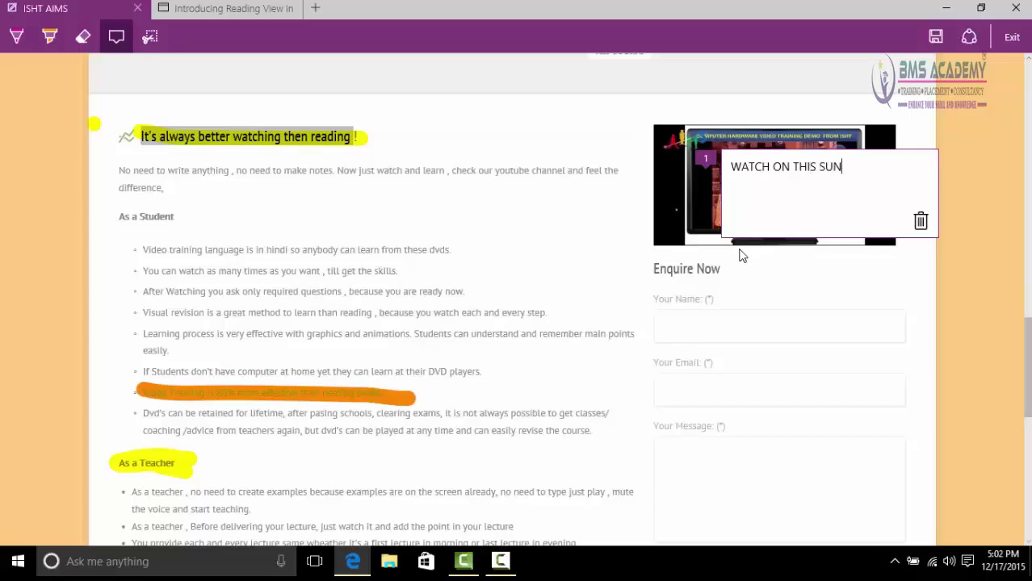
{"action": "type", "text": "DAY"}
{"action": "key", "text": "BackSpace"}
{"action": "key", "text": "BackSpace"}
{"action": "key", "text": "BackSpace"}
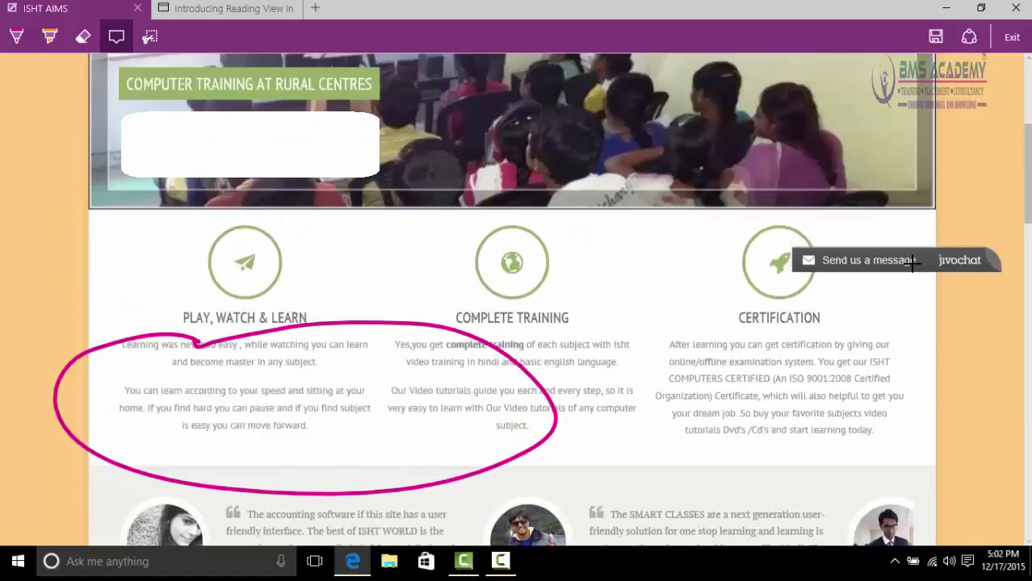
Create a new empty typed note at the top-left of the page beside the site header
{"action": "scroll", "coordinate": [659, 203], "scroll_direction": "down", "scroll_amount": 3}
{"action": "scroll", "coordinate": [633, 214], "scroll_direction": "up", "scroll_amount": 6}
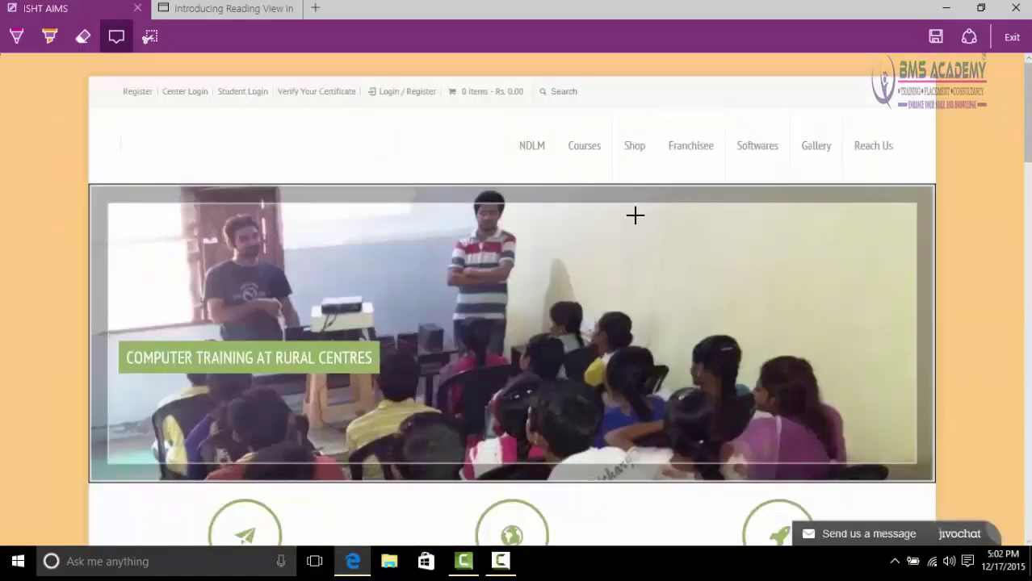
{"action": "scroll", "coordinate": [614, 254], "scroll_direction": "down", "scroll_amount": 5}
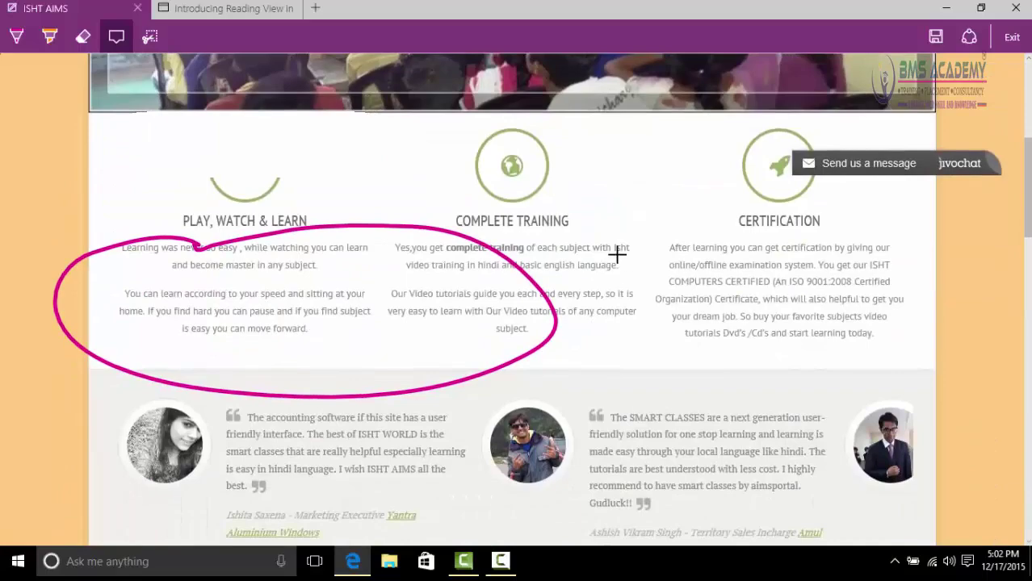
{"action": "scroll", "coordinate": [727, 323], "scroll_direction": "down", "scroll_amount": 2}
{"action": "scroll", "coordinate": [723, 339], "scroll_direction": "down", "scroll_amount": 3}
{"action": "scroll", "coordinate": [723, 277], "scroll_direction": "down", "scroll_amount": 4}
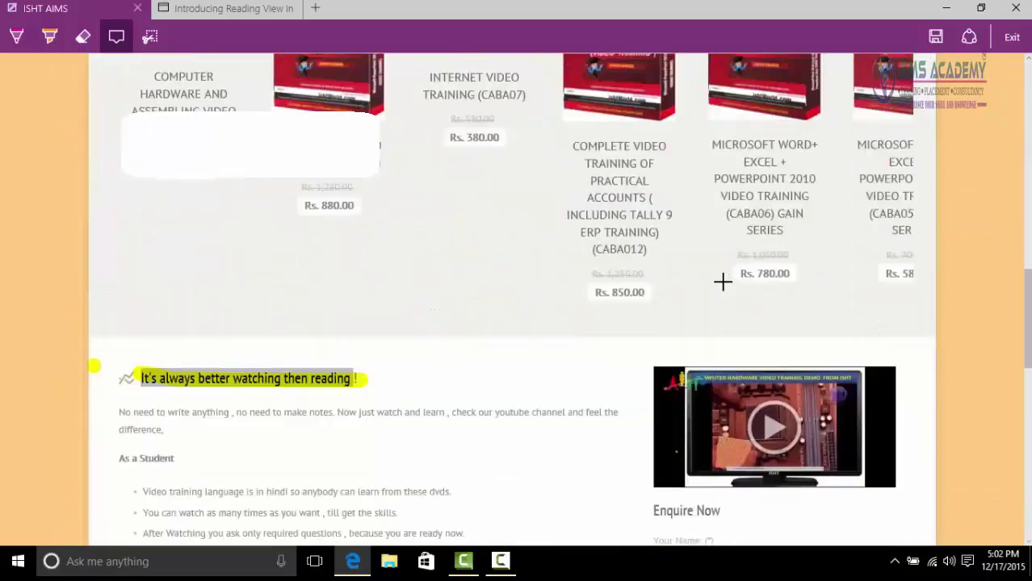
{"action": "scroll", "coordinate": [622, 331], "scroll_direction": "up", "scroll_amount": 10}
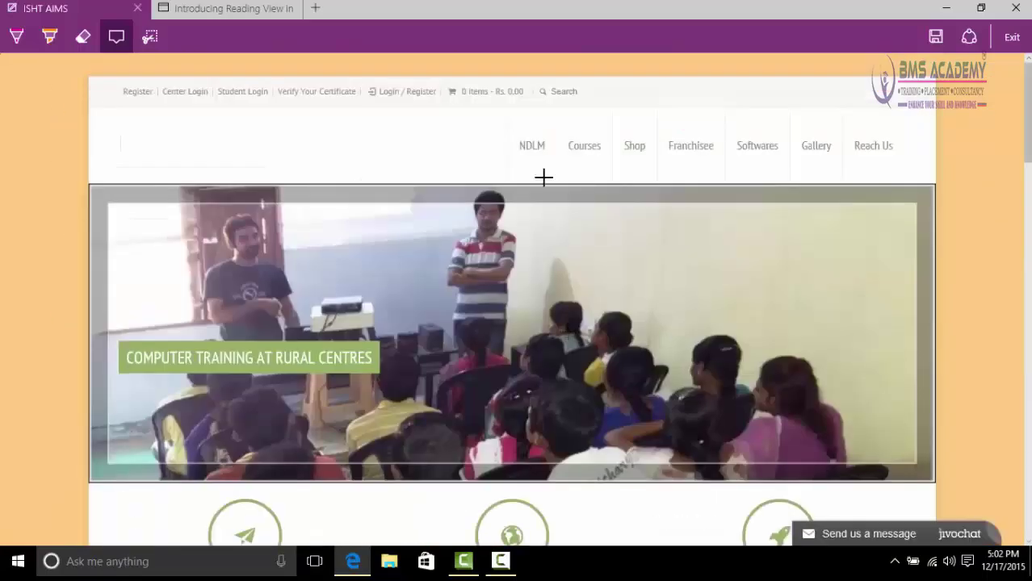
{"action": "left_click", "coordinate": [3, 127]}
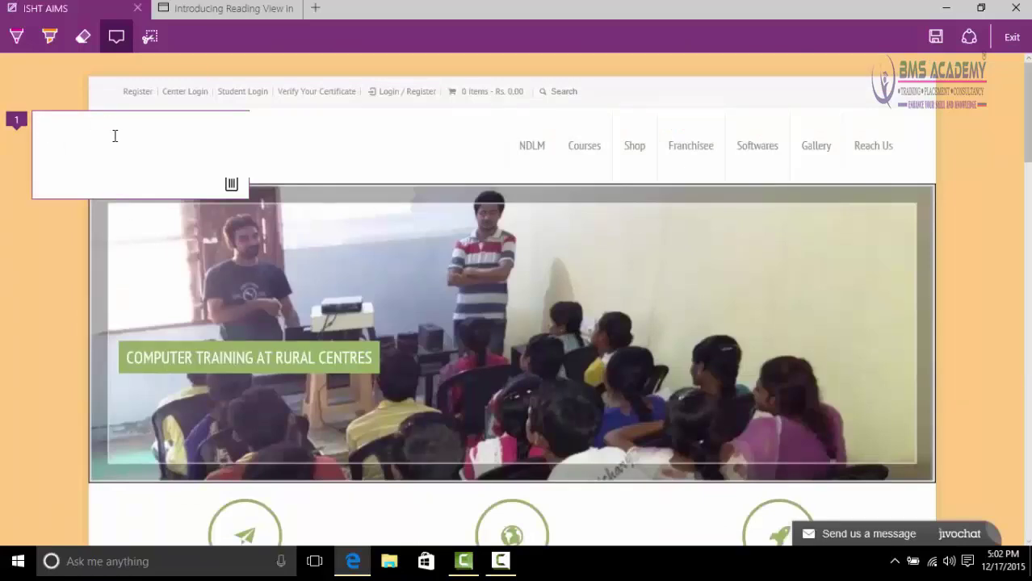
{"action": "type", "text": "W"}
Write 'COME BACK TO DEMOS' in the top-left typed note
{"action": "key", "text": "BackSpace"}
{"action": "type", "text": "co"}
{"action": "type", "text": "E BA"}
{"action": "type", "text": "DEMOS"}
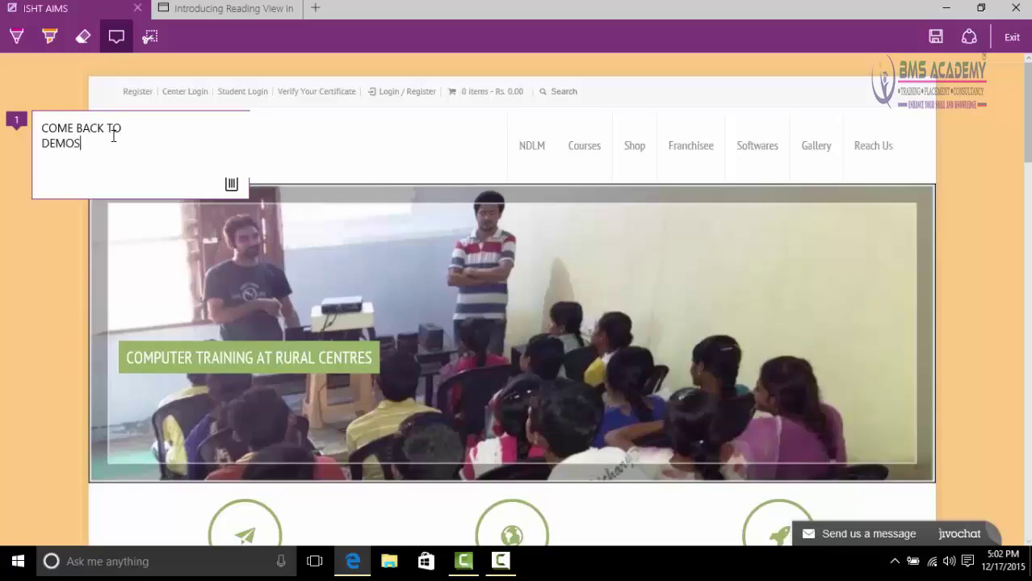
{"action": "key", "text": "Return"}
{"action": "key", "text": "Return"}
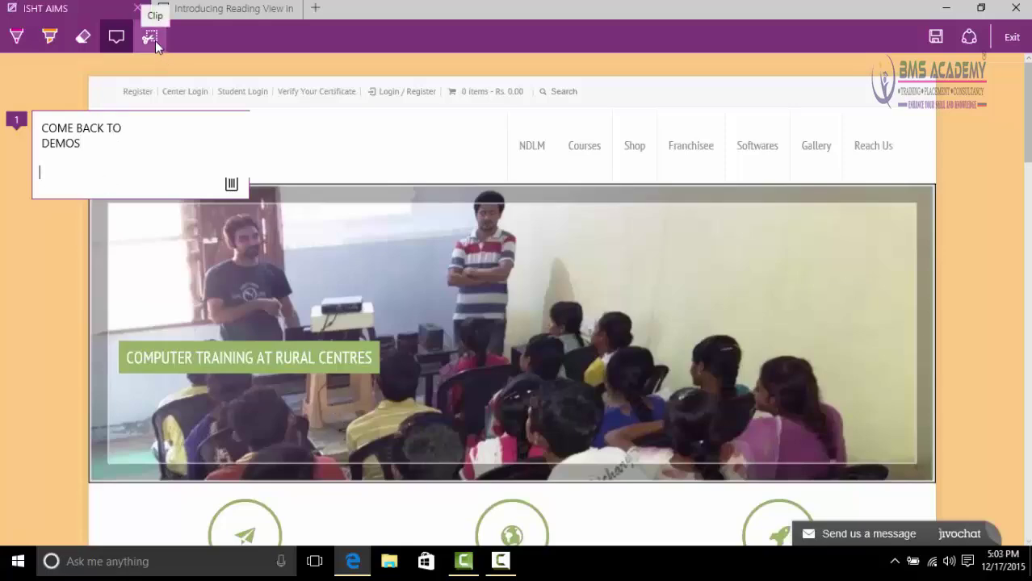
{"action": "left_click", "coordinate": [155, 40]}
{"action": "scroll", "coordinate": [386, 244], "scroll_direction": "down", "scroll_amount": 15}
{"action": "scroll", "coordinate": [224, 251], "scroll_direction": "down", "scroll_amount": 5}
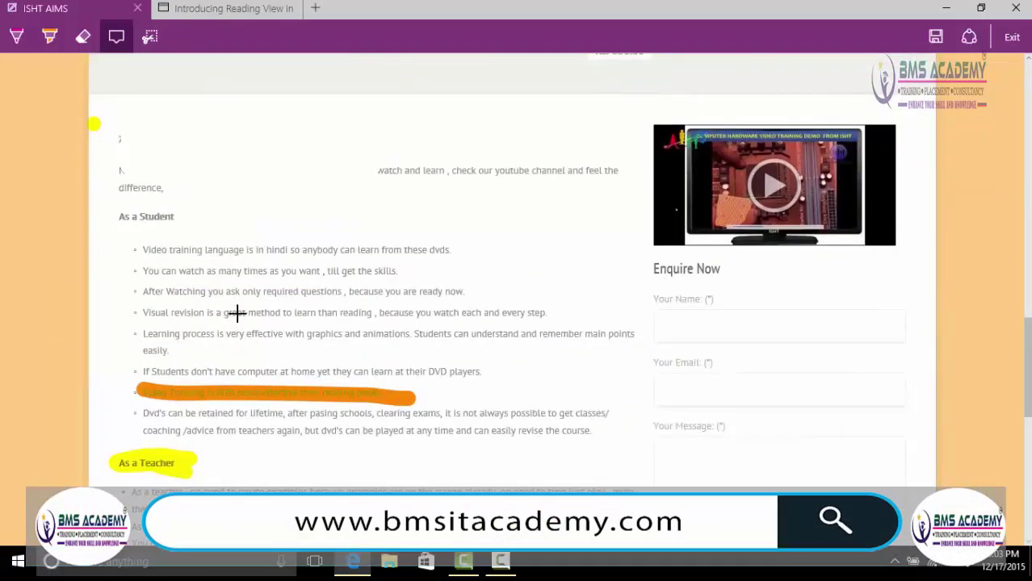
Clip the rural-centres banner photo region of the page to the clipboard
{"action": "left_click", "coordinate": [155, 39]}
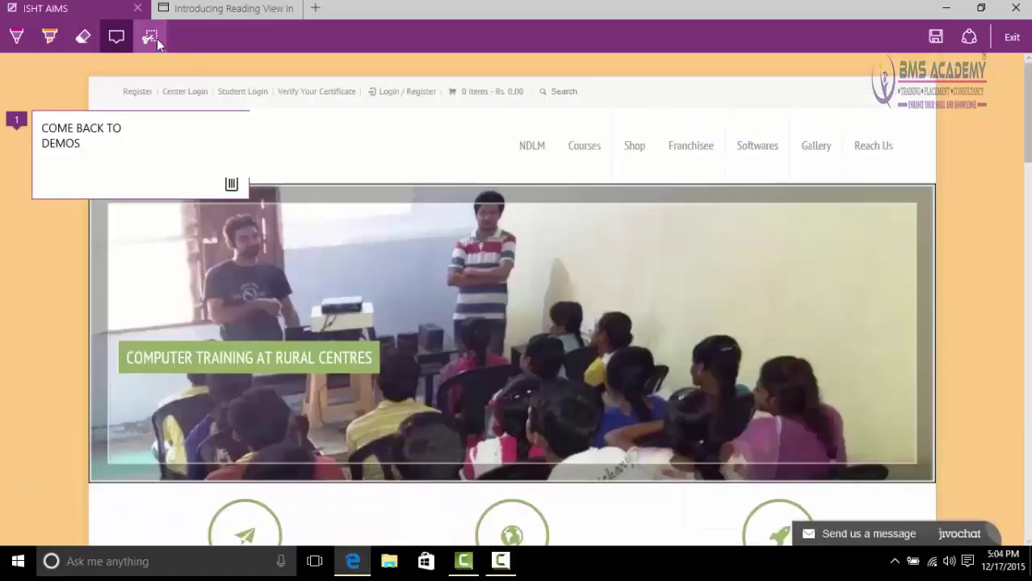
{"action": "left_click", "coordinate": [155, 41]}
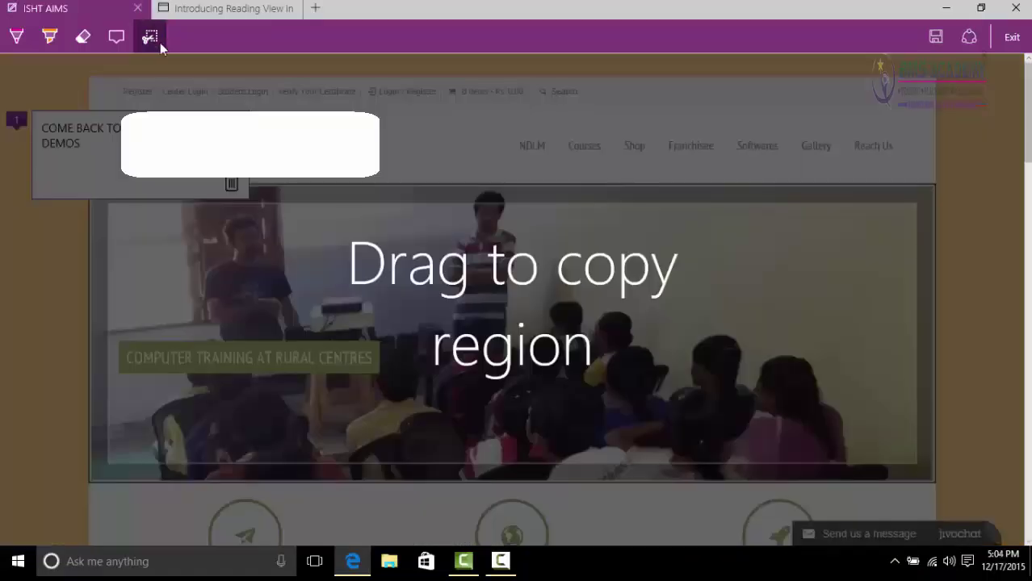
{"action": "left_click_drag", "start_coordinate": [99, 202], "coordinate": [929, 481]}
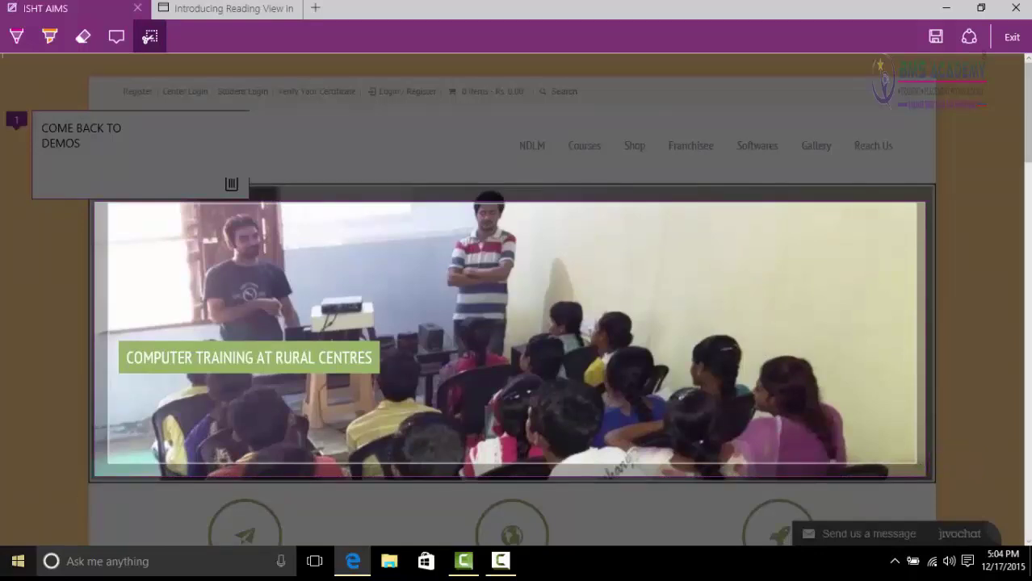
{"action": "left_click", "coordinate": [54, 565]}
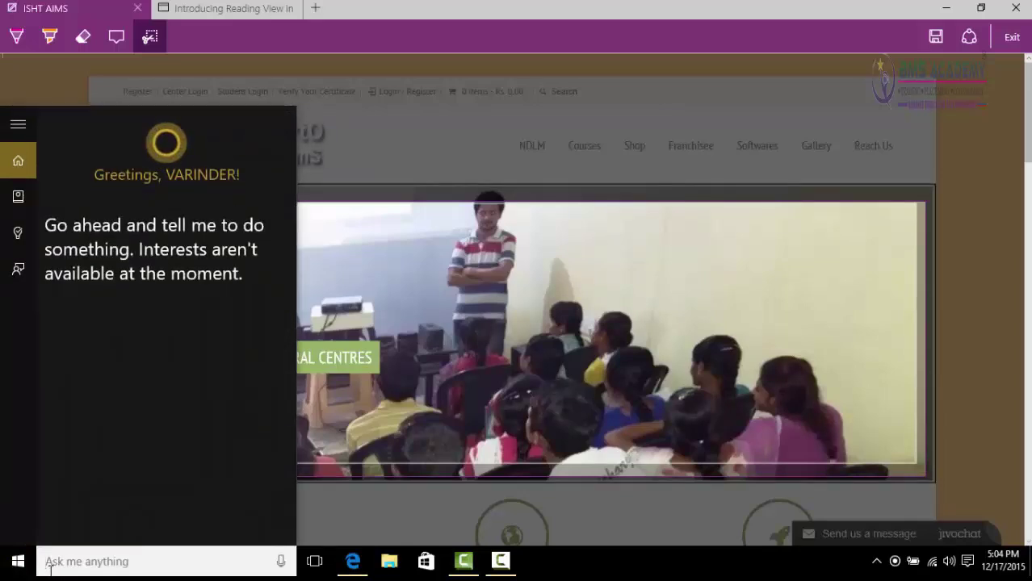
Paste the banner clip into a new WordPad document, then minimize WordPad
{"action": "type", "text": "WORD"}
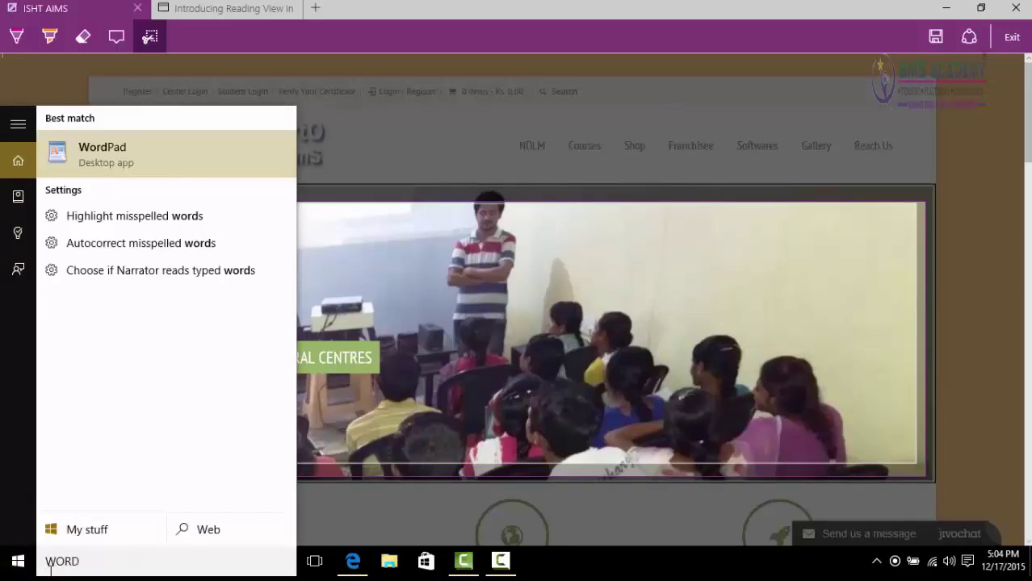
{"action": "left_click", "coordinate": [86, 154]}
{"action": "left_click", "coordinate": [19, 50]}
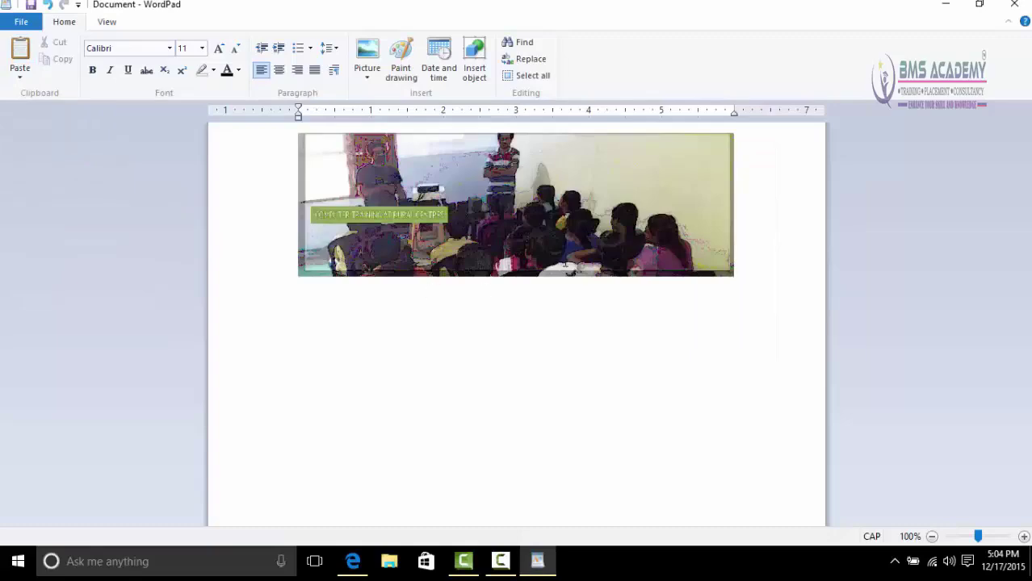
{"action": "left_click", "coordinate": [944, 8]}
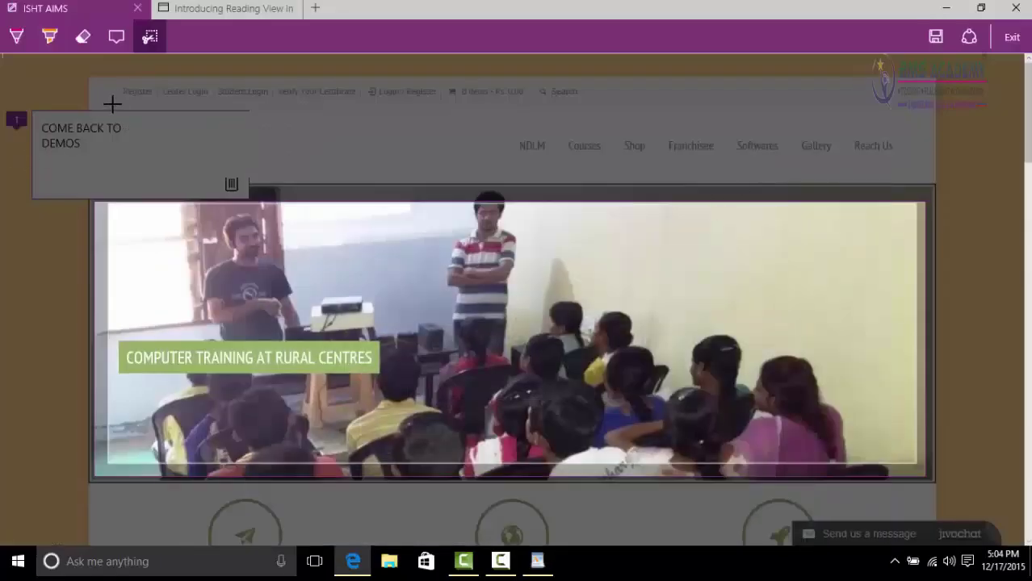
Leave clipping mode, review the annotated page, and bring up its save and share options
{"action": "left_click", "coordinate": [118, 35]}
{"action": "scroll", "coordinate": [711, 257], "scroll_direction": "down", "scroll_amount": 4}
{"action": "scroll", "coordinate": [711, 258], "scroll_direction": "down", "scroll_amount": 5}
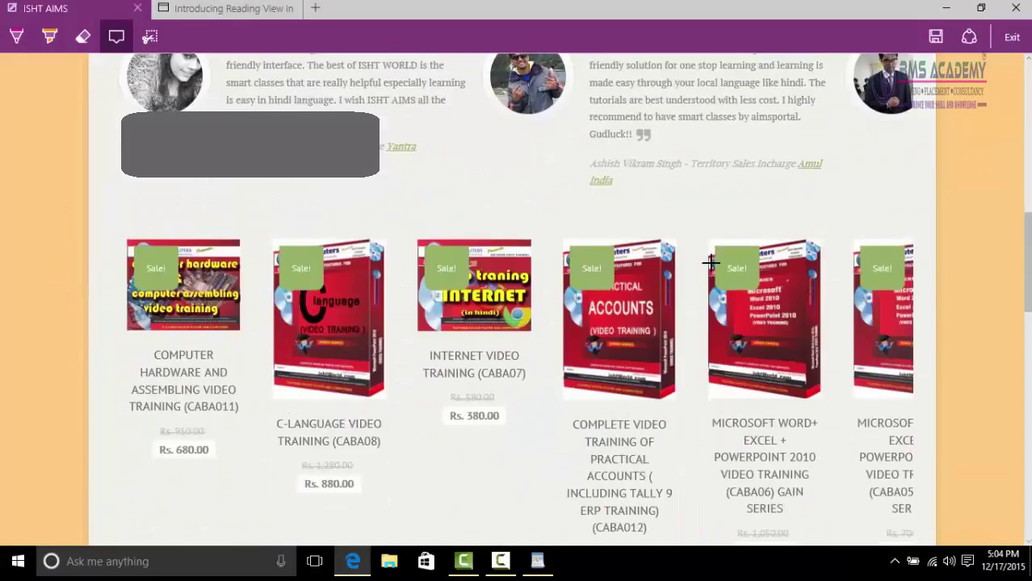
{"action": "scroll", "coordinate": [711, 258], "scroll_direction": "down", "scroll_amount": 4}
{"action": "scroll", "coordinate": [712, 258], "scroll_direction": "down", "scroll_amount": 4}
{"action": "scroll", "coordinate": [711, 258], "scroll_direction": "up", "scroll_amount": 12}
{"action": "scroll", "coordinate": [710, 260], "scroll_direction": "up", "scroll_amount": 5}
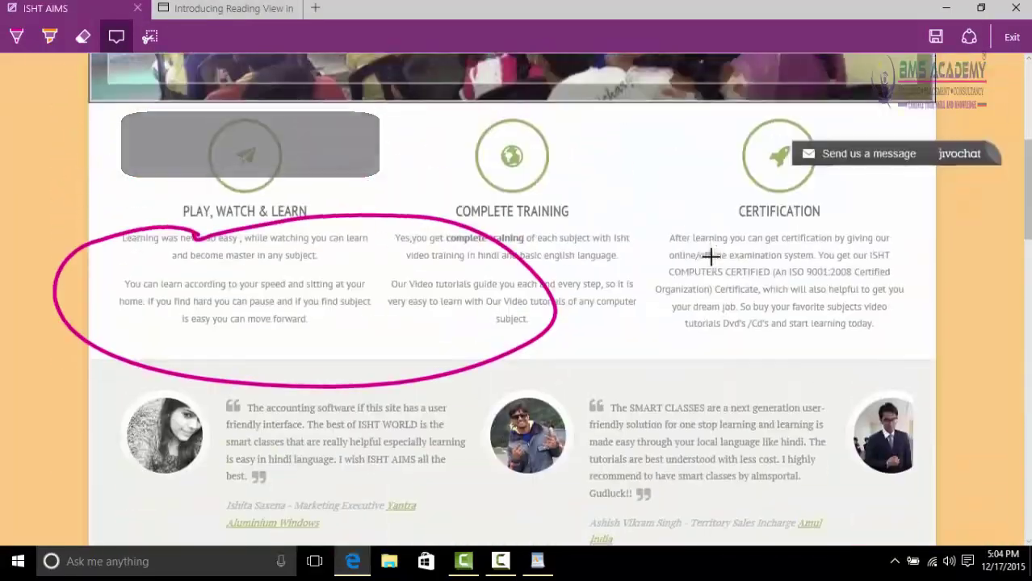
{"action": "scroll", "coordinate": [709, 129], "scroll_direction": "up", "scroll_amount": 2}
{"action": "scroll", "coordinate": [652, 195], "scroll_direction": "up", "scroll_amount": 3}
{"action": "scroll", "coordinate": [652, 195], "scroll_direction": "down", "scroll_amount": 2}
{"action": "scroll", "coordinate": [342, 338], "scroll_direction": "down", "scroll_amount": 3}
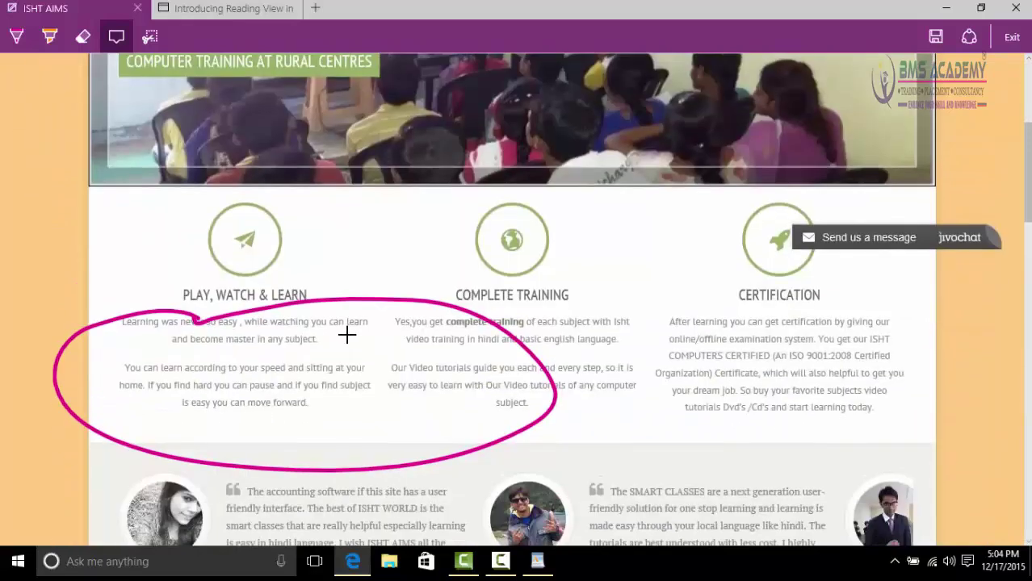
{"action": "scroll", "coordinate": [380, 397], "scroll_direction": "up", "scroll_amount": 4}
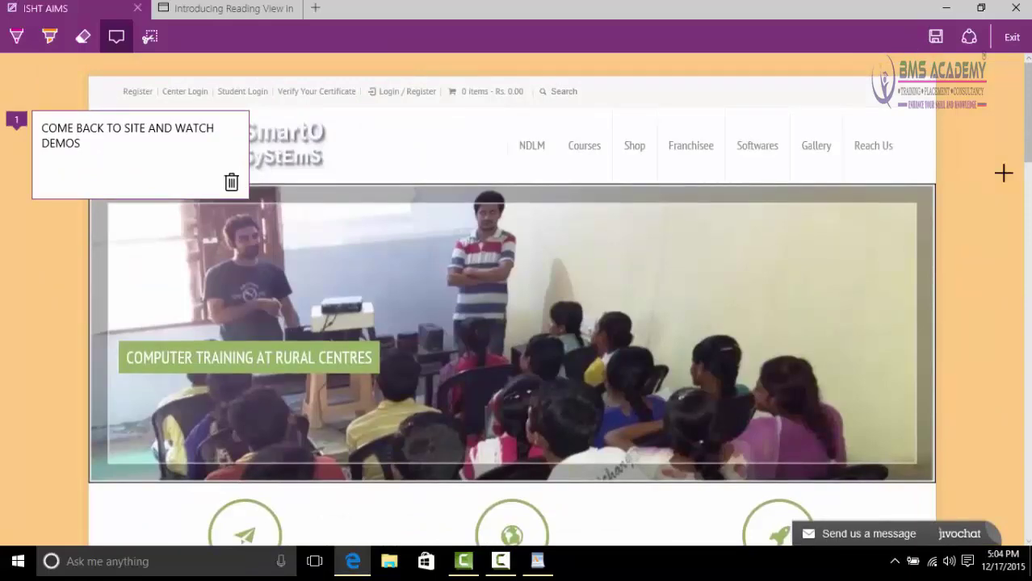
{"action": "left_click", "coordinate": [934, 45]}
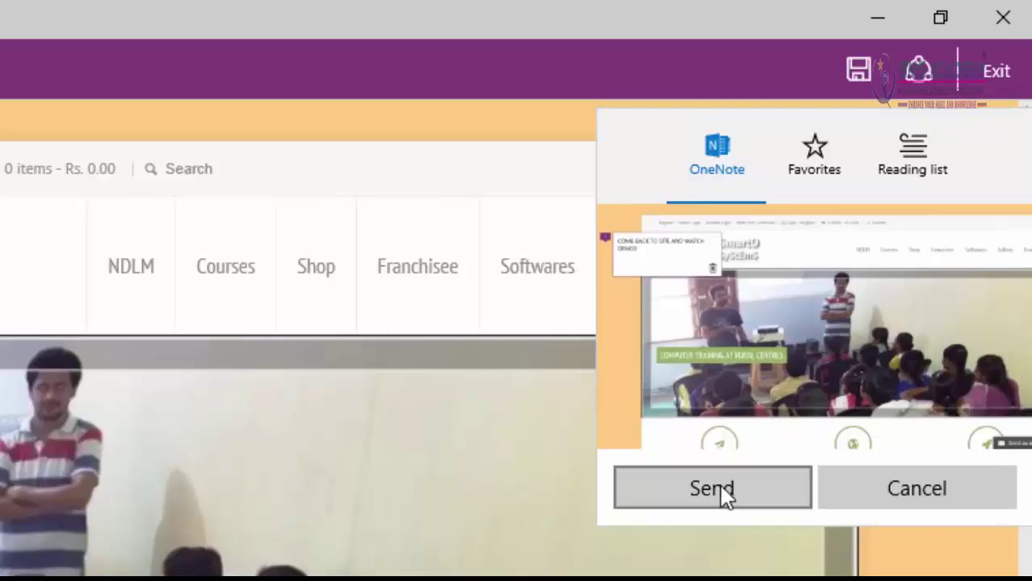
Save the annotated page to the Reading list as 'Web Notes - ISHT AIMS' instead of Favorites
{"action": "left_click", "coordinate": [805, 168]}
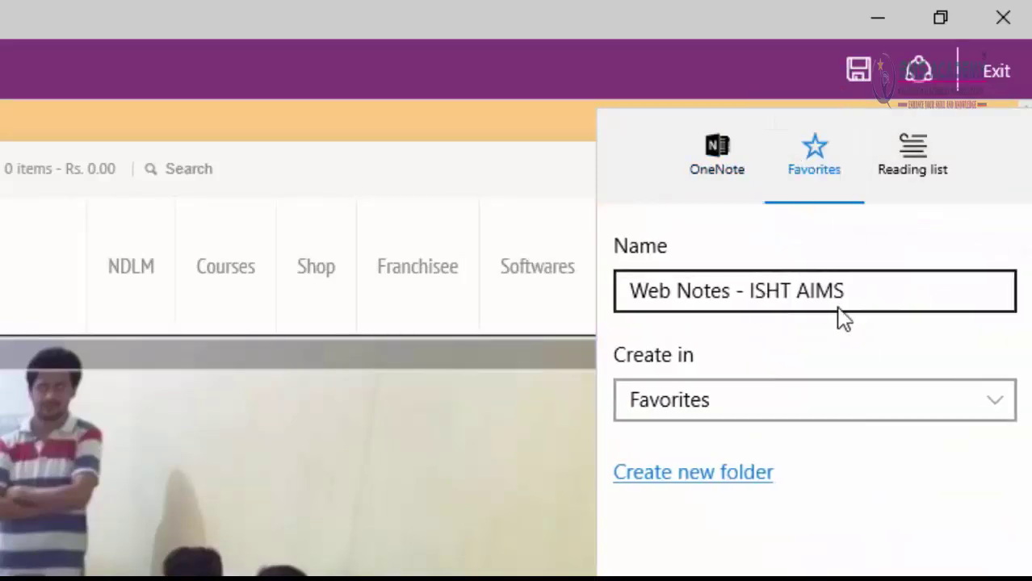
{"action": "left_click", "coordinate": [905, 174]}
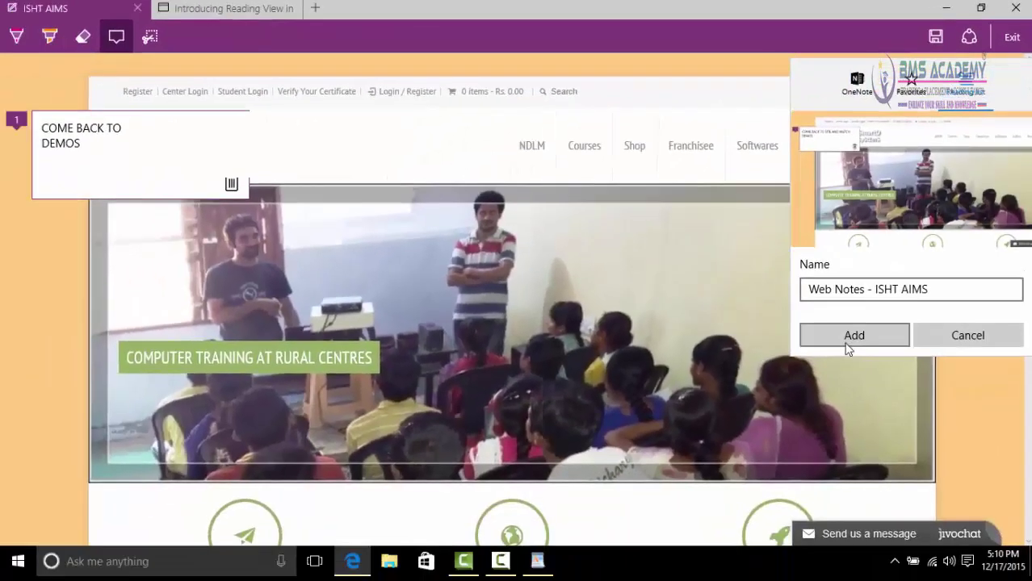
{"action": "left_click", "coordinate": [848, 347]}
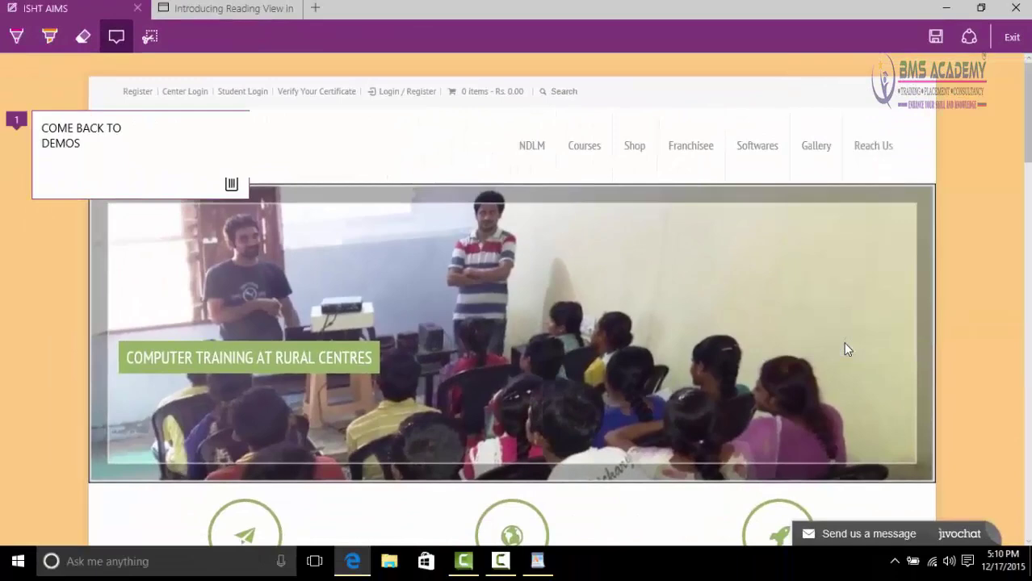
Leave Web Note mode and show the Hub's Reading list with the 'Web Notes - ISHT AIMS' entry
{"action": "left_click", "coordinate": [1011, 38]}
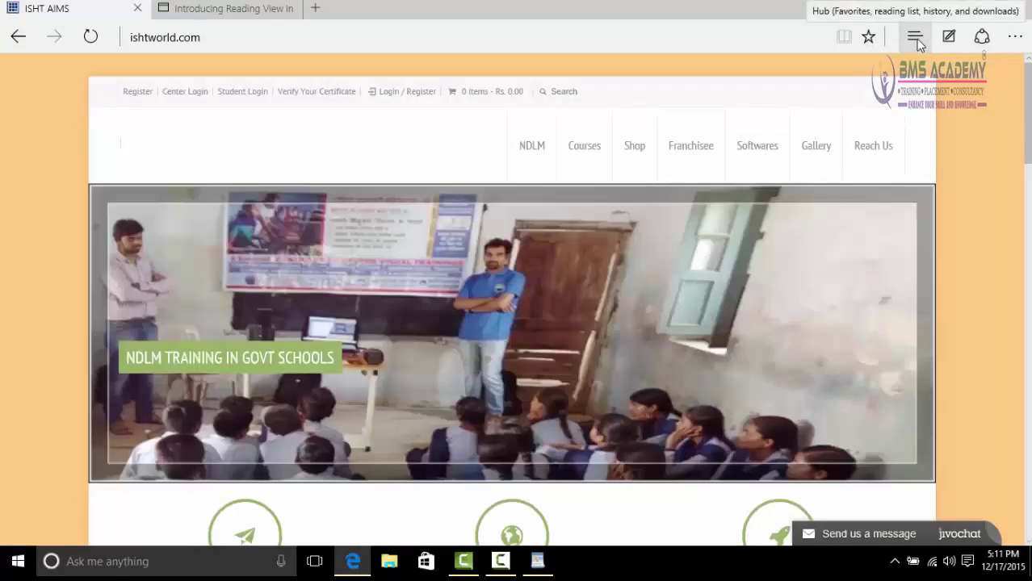
{"action": "left_click", "coordinate": [915, 38]}
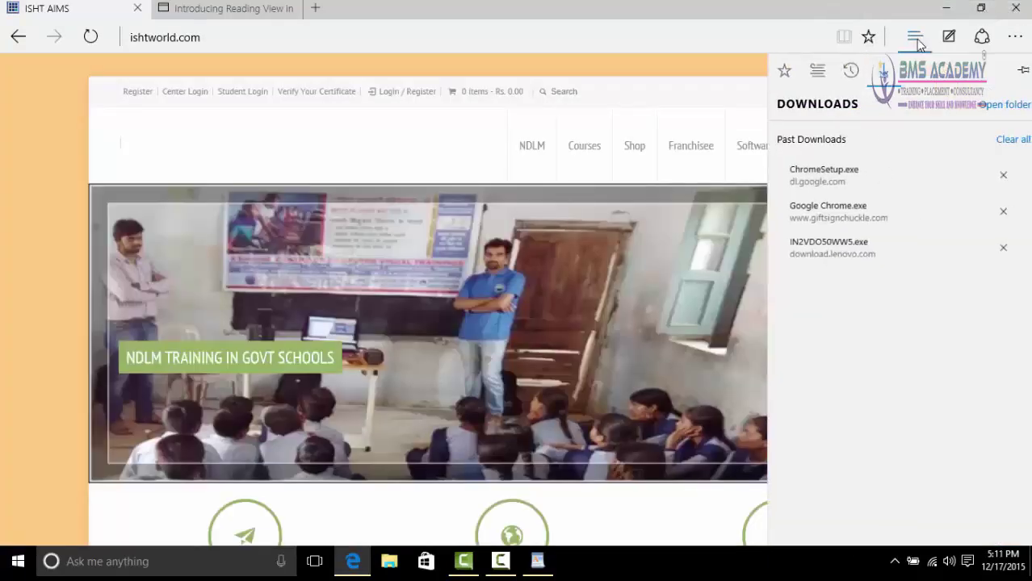
{"action": "left_click", "coordinate": [812, 72]}
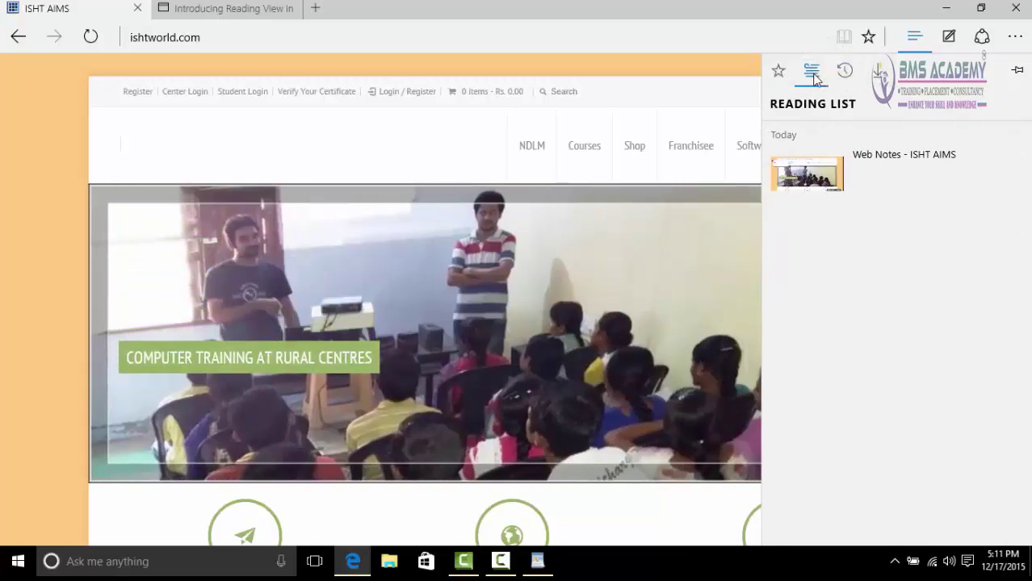
Open the 'Web Notes - ISHT AIMS' entry from the Reading list to view the saved note
{"action": "left_click", "coordinate": [806, 173]}
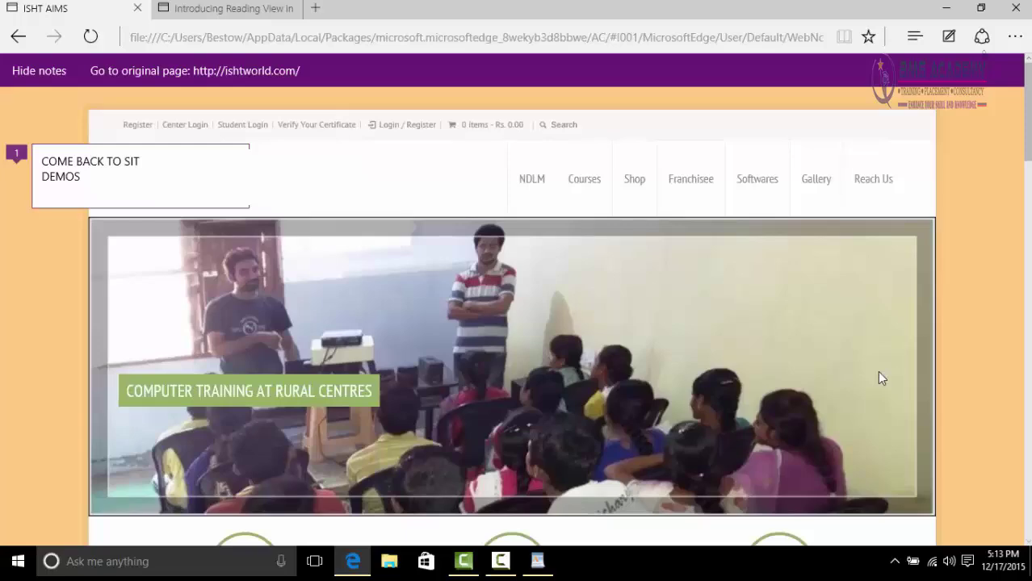
Go to Windows Settings > Accounts > Sync your settings and review the sync options
{"action": "left_click", "coordinate": [17, 563]}
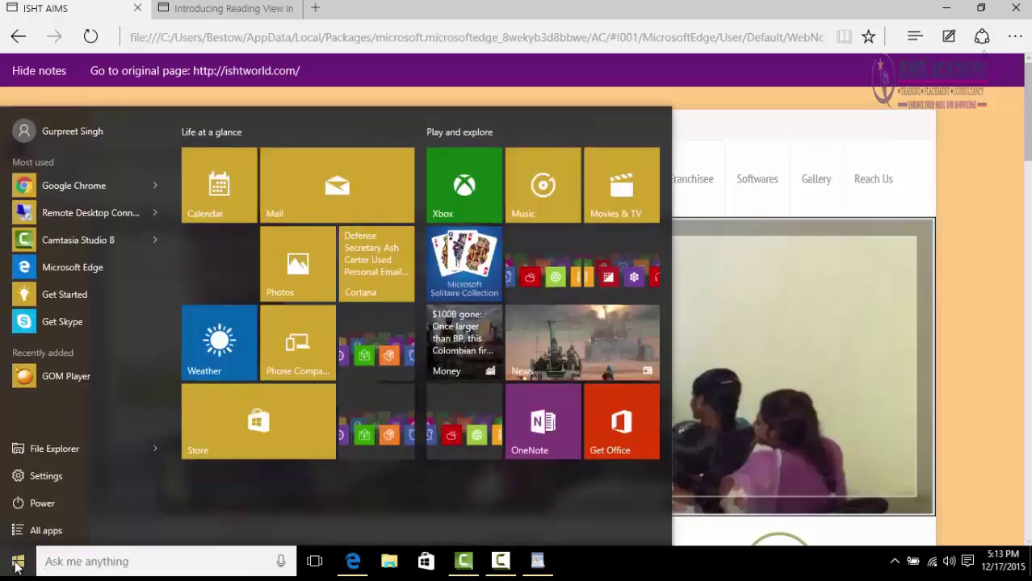
{"action": "left_click", "coordinate": [50, 477]}
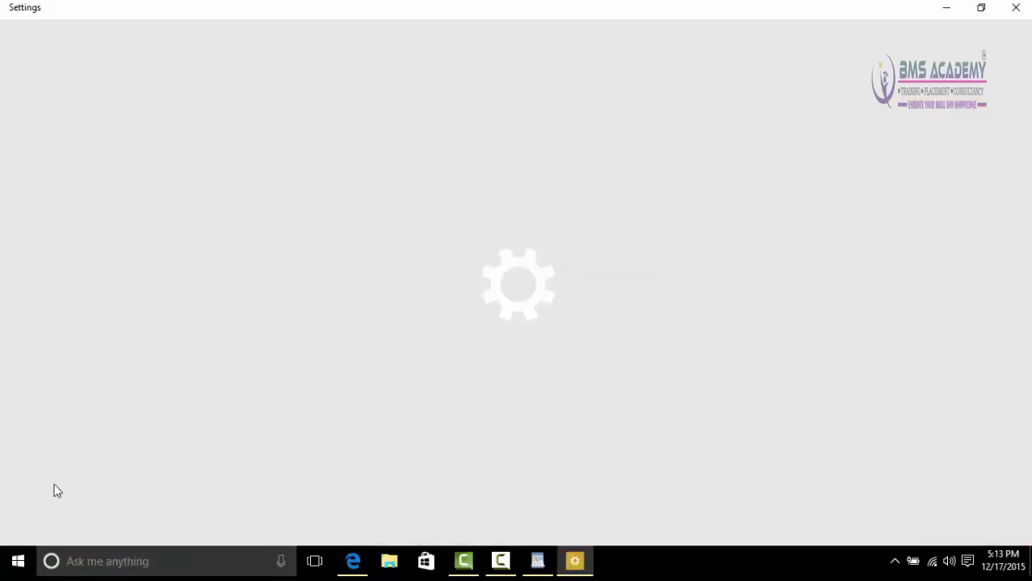
{"action": "left_click", "coordinate": [802, 194]}
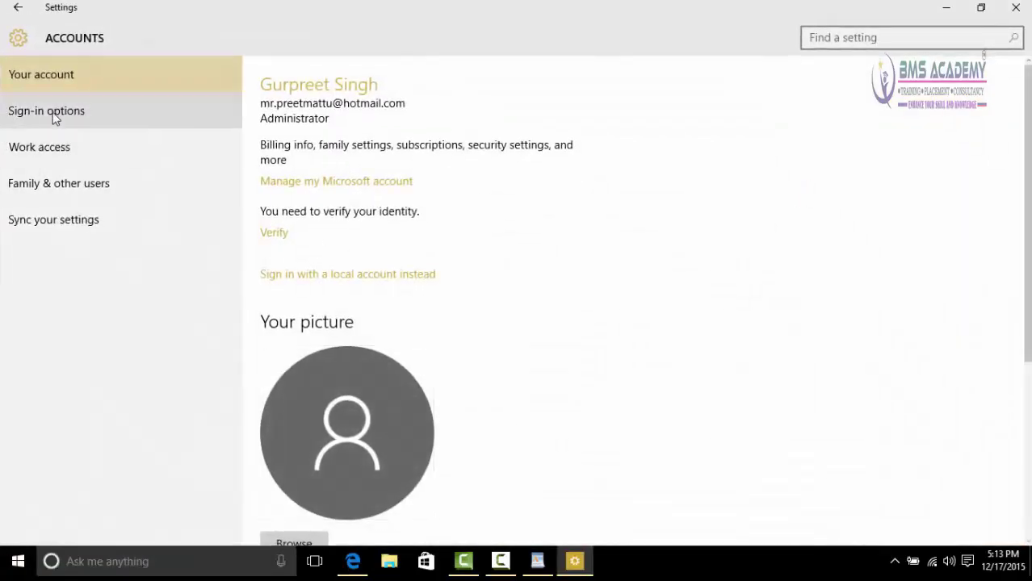
{"action": "left_click", "coordinate": [45, 224]}
{"action": "scroll", "coordinate": [477, 234], "scroll_direction": "down", "scroll_amount": 3}
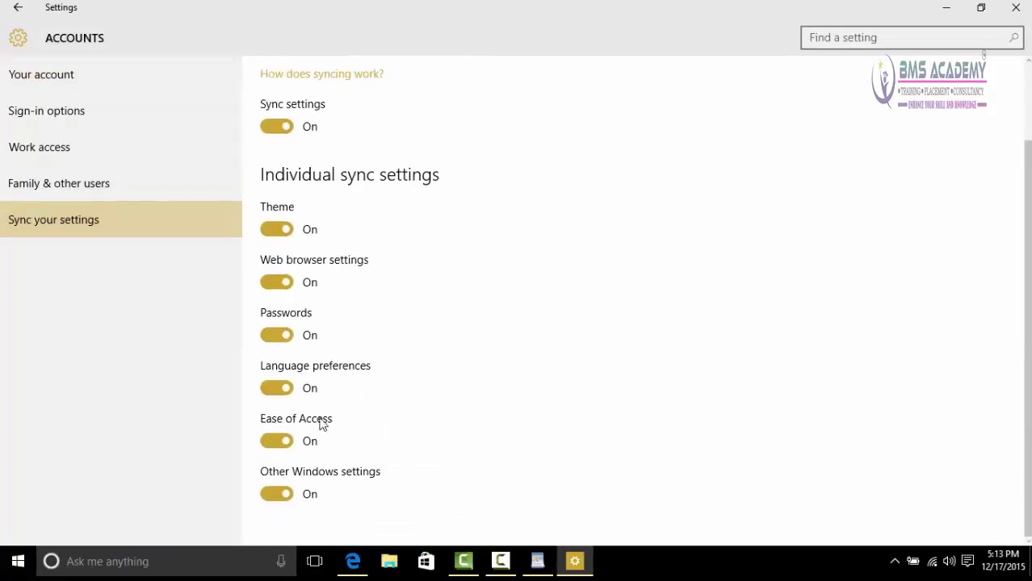
{"action": "scroll", "coordinate": [436, 279], "scroll_direction": "up", "scroll_amount": 3}
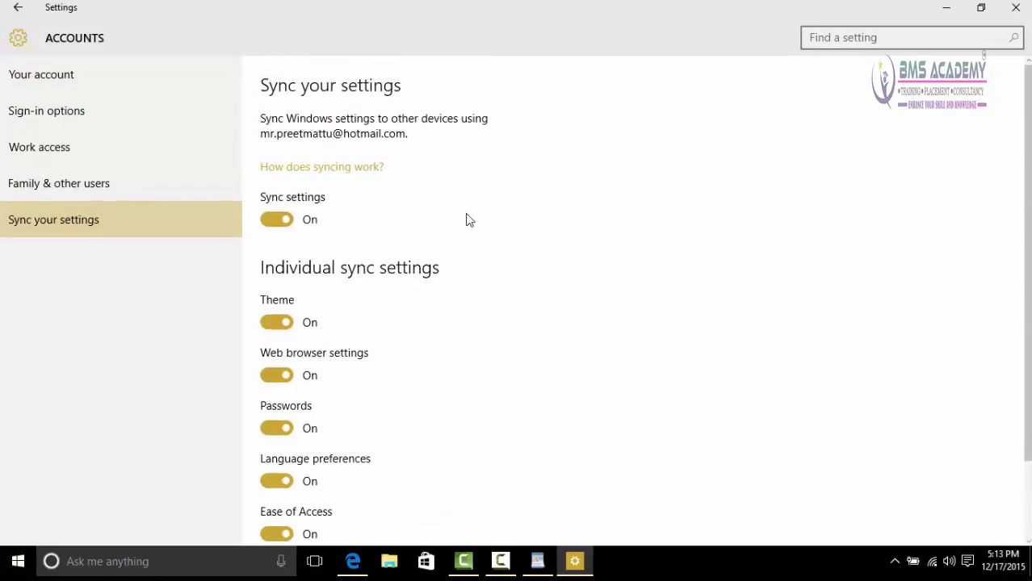
Turn Sync settings off and back on, check every category is On, then close Settings
{"action": "left_click", "coordinate": [269, 222]}
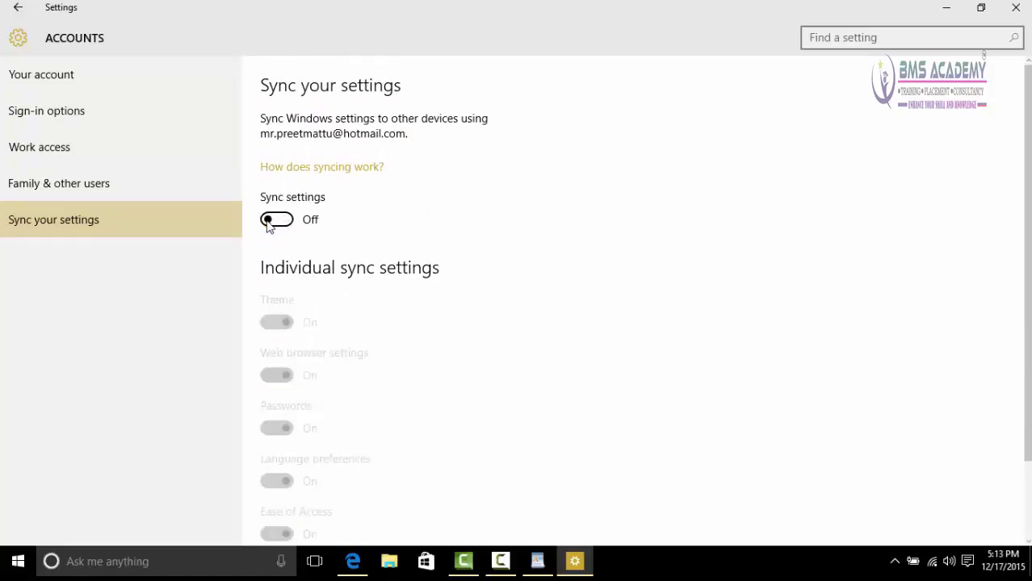
{"action": "left_click", "coordinate": [293, 226]}
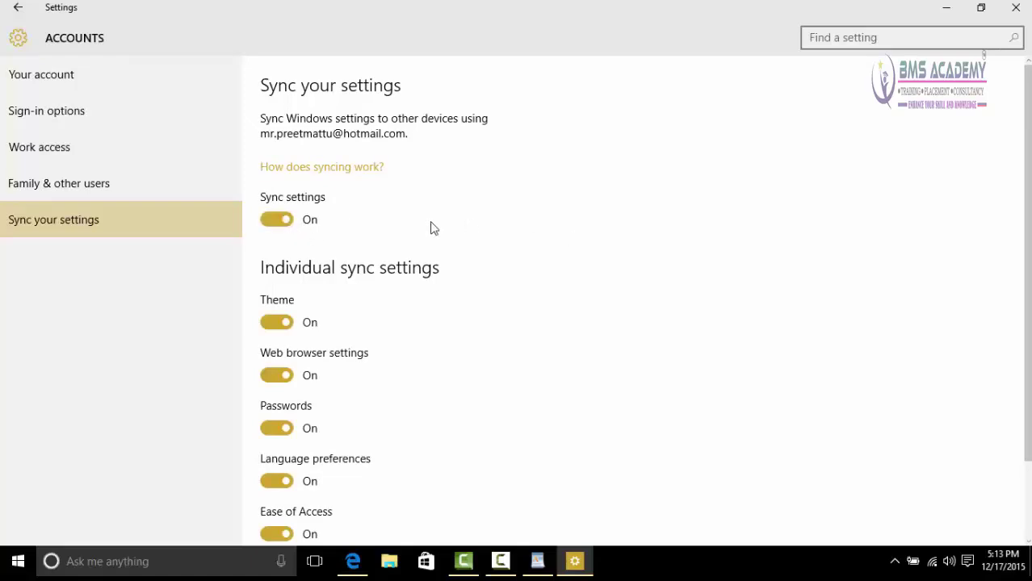
{"action": "scroll", "coordinate": [543, 305], "scroll_direction": "down", "scroll_amount": 2}
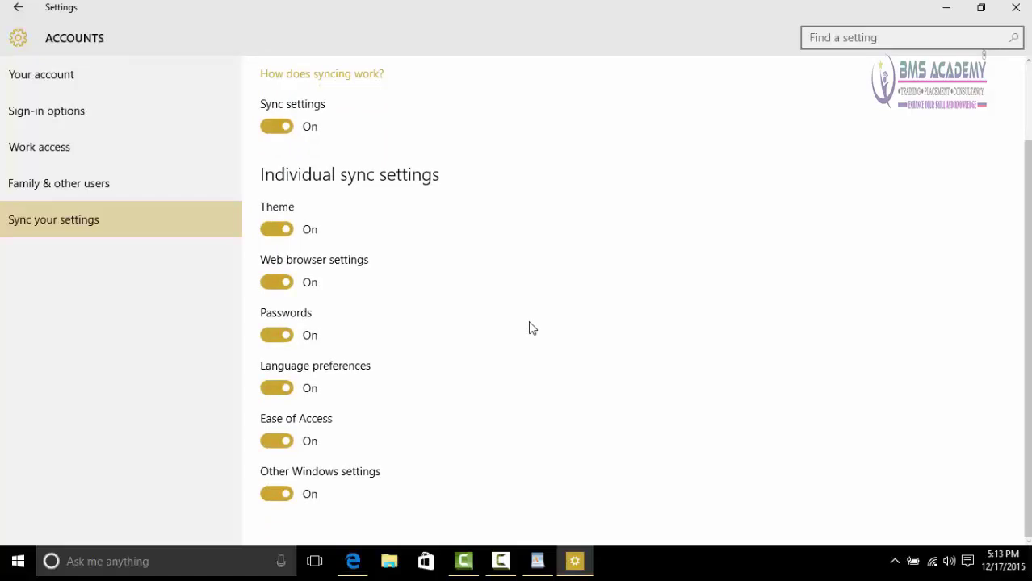
{"action": "scroll", "coordinate": [531, 326], "scroll_direction": "up", "scroll_amount": 2}
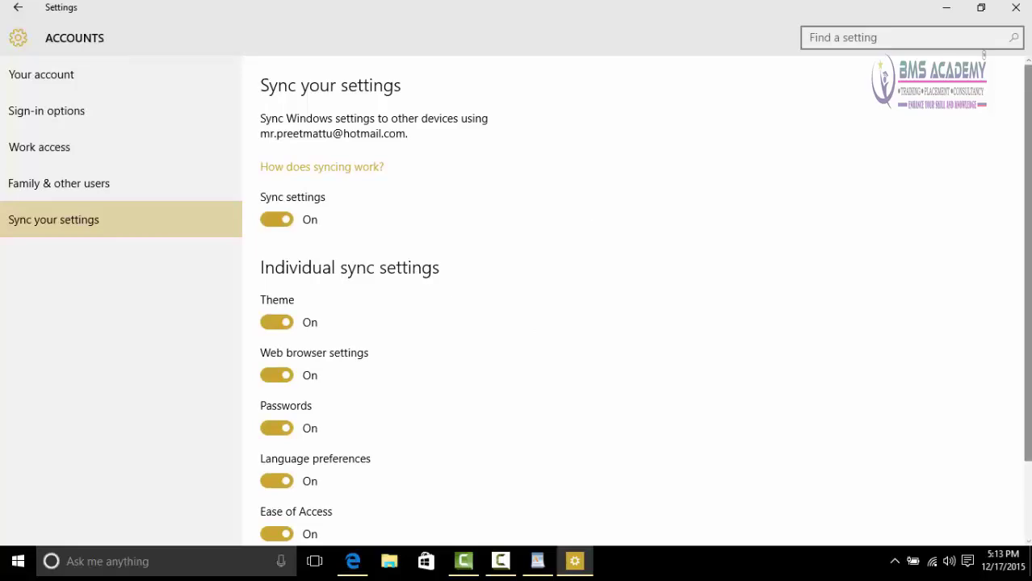
{"action": "left_click", "coordinate": [1015, 15]}
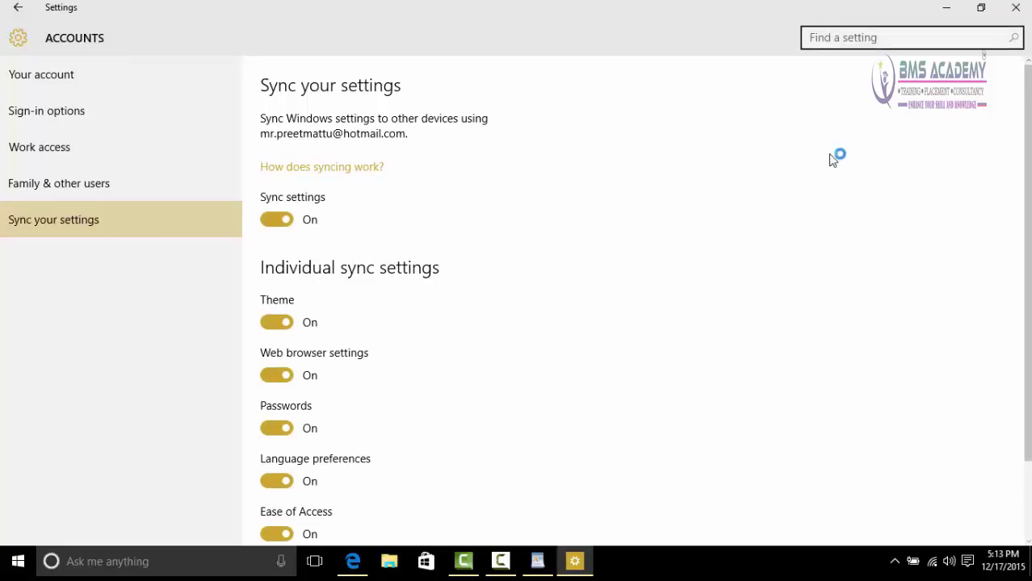